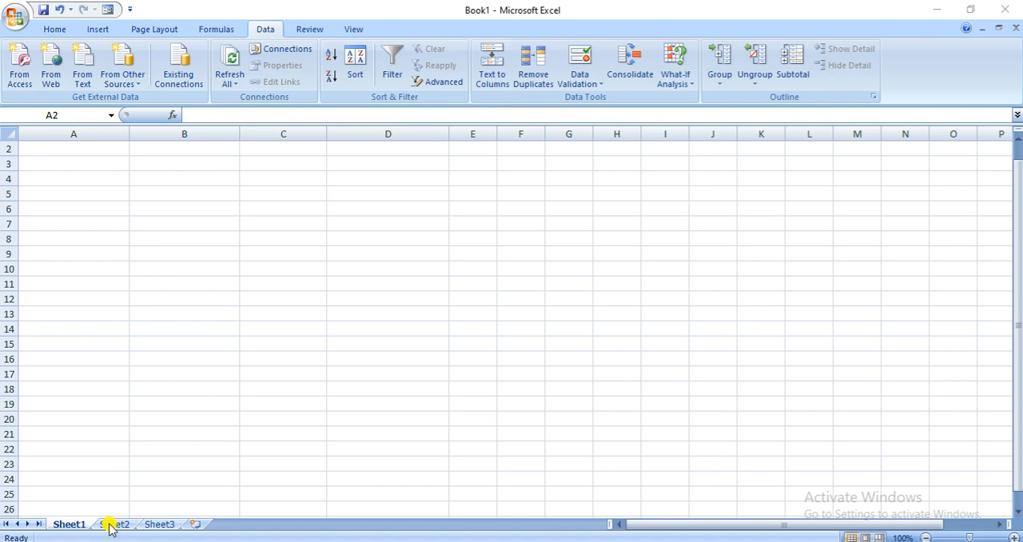
# Group Sheet1, Sheet2 and Sheet3 so that edits apply to all three worksheets
pyautogui.click(69, 524)
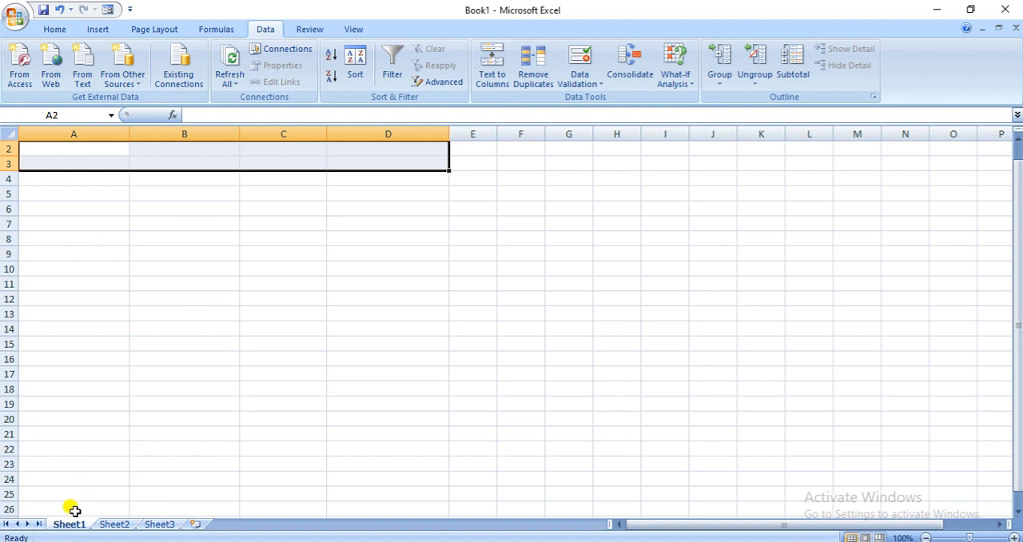
pyautogui.keyDown('ctrl'); pyautogui.click(122, 525); pyautogui.keyUp('ctrl')
pyautogui.keyDown('ctrl'); pyautogui.click(154, 525); pyautogui.keyUp('ctrl')
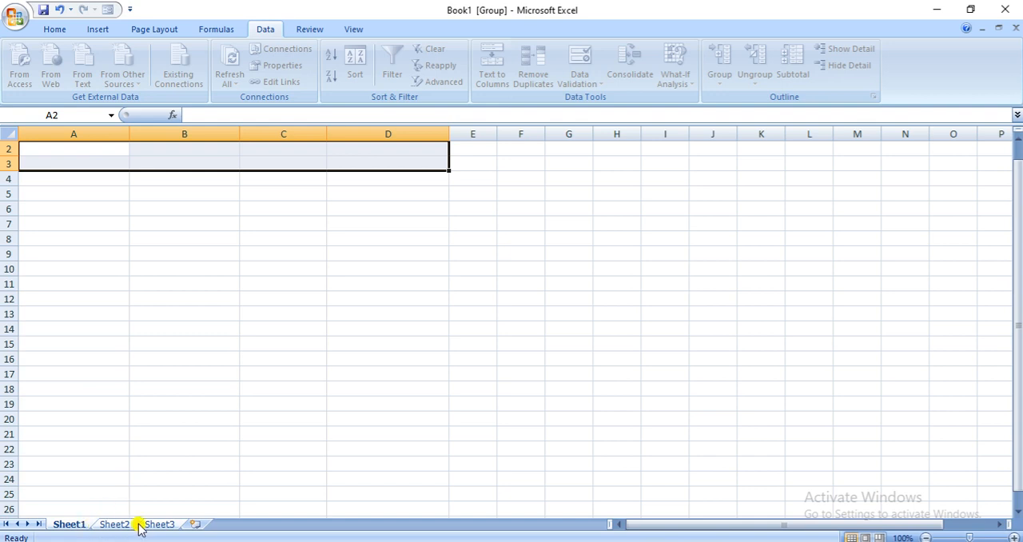
# Merge and center cells A2 to D2 on the grouped sheets and enter the title "Marks"
pyautogui.click(152, 149)
pyautogui.moveTo(95, 148); pyautogui.dragTo(344, 146)
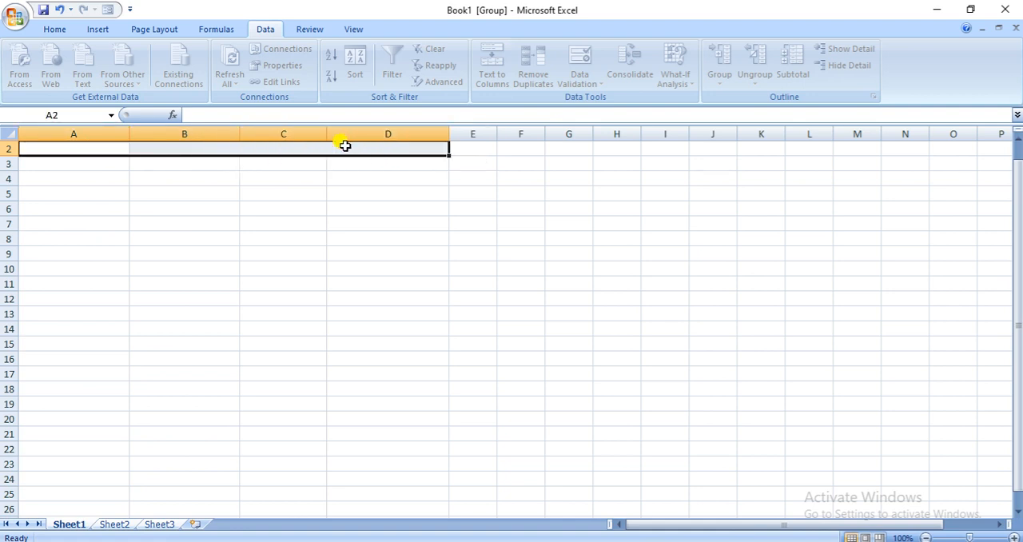
pyautogui.click(53, 29)
pyautogui.click(392, 78)
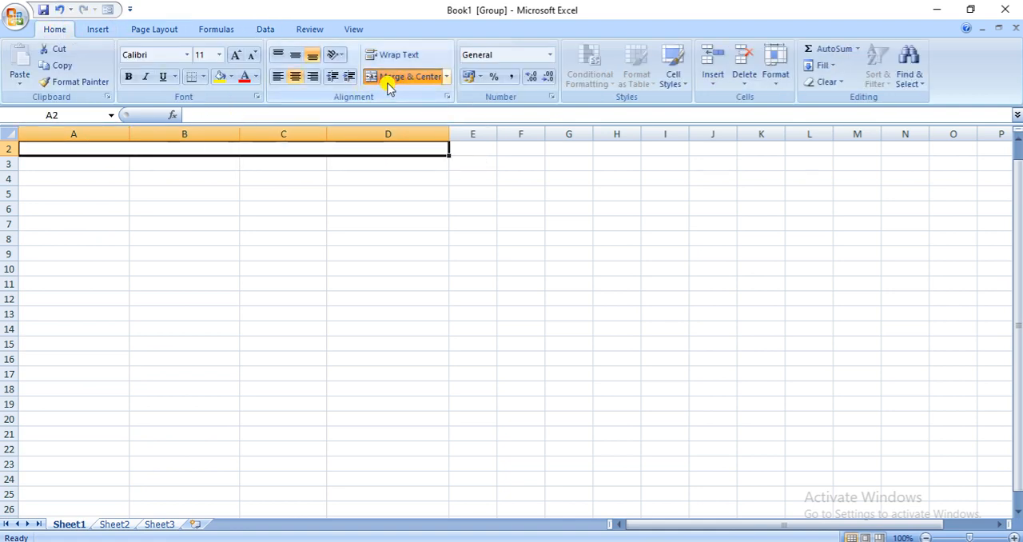
pyautogui.write('Marks')
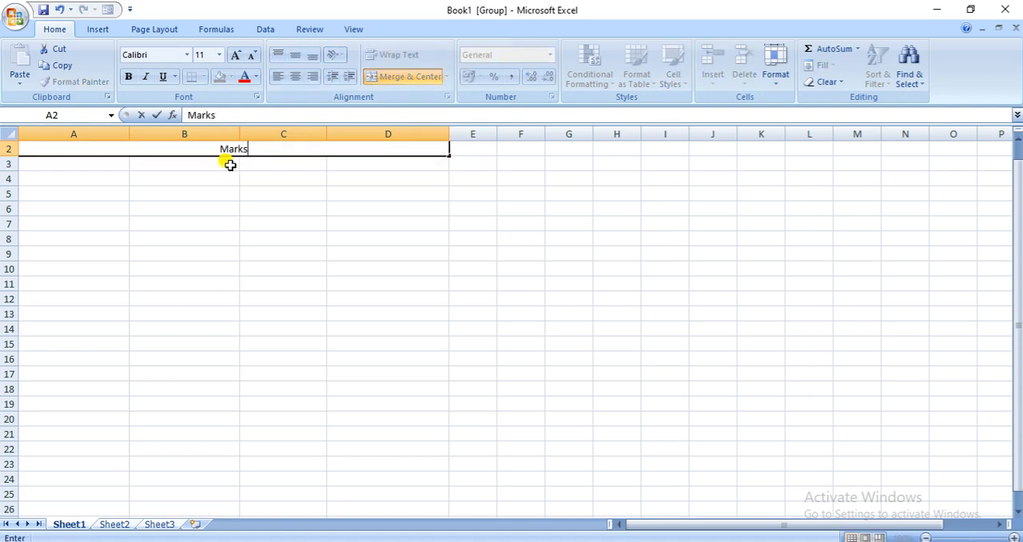
# Enter the column headings "Theory", "Praticals" and "Total" in cells B3, C3 and D3
pyautogui.click(228, 163)
pyautogui.write('Theory')
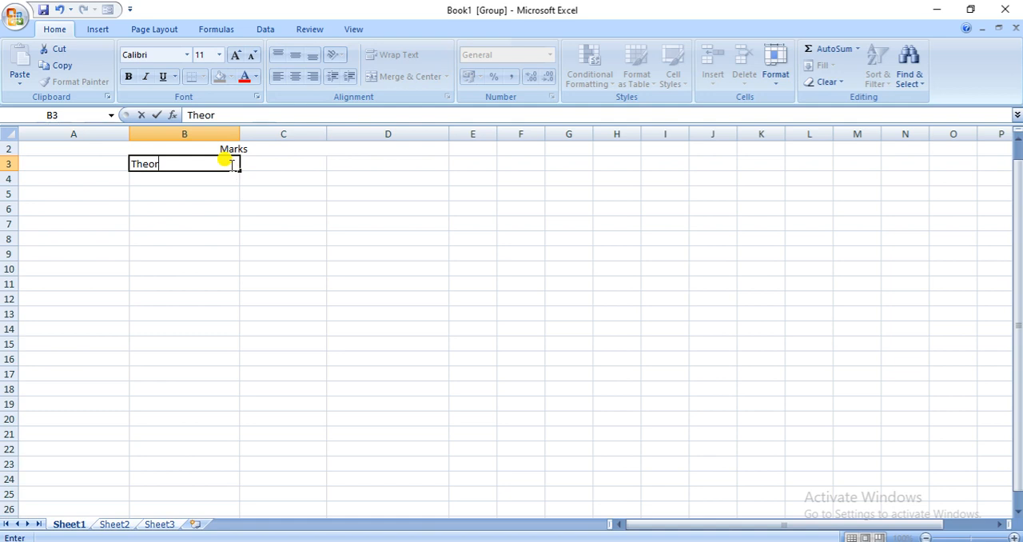
pyautogui.click(273, 162)
pyautogui.write('P')
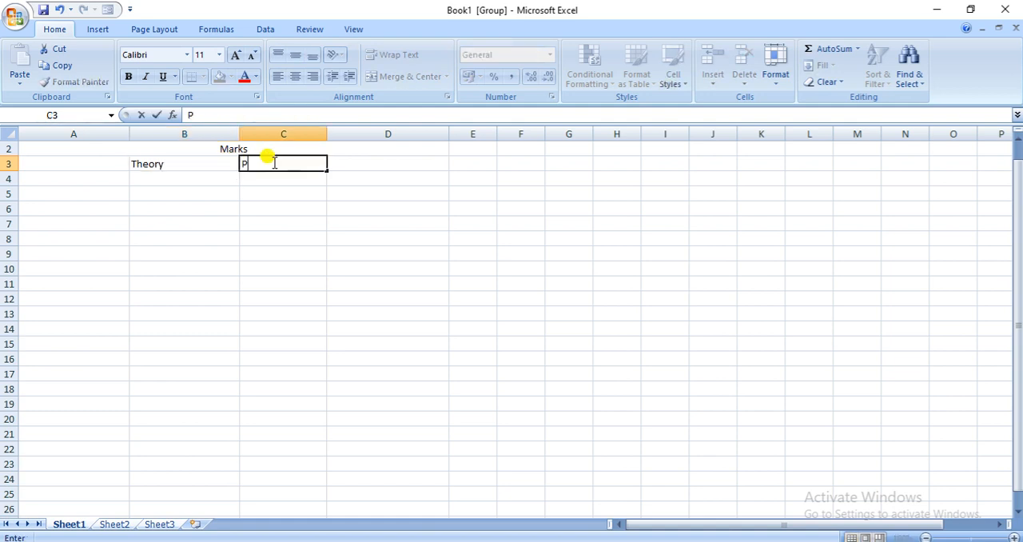
pyautogui.write('raticals')
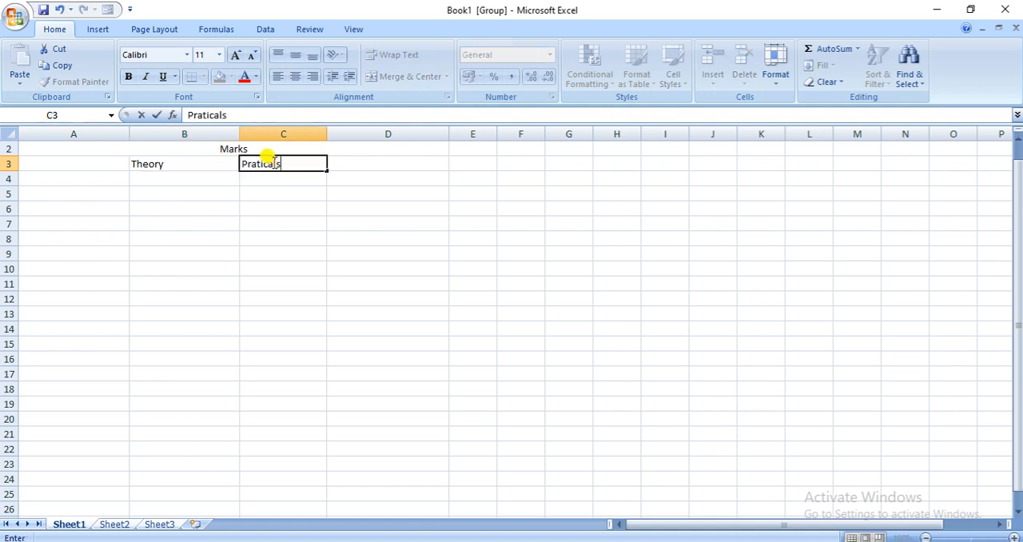
pyautogui.click(353, 164)
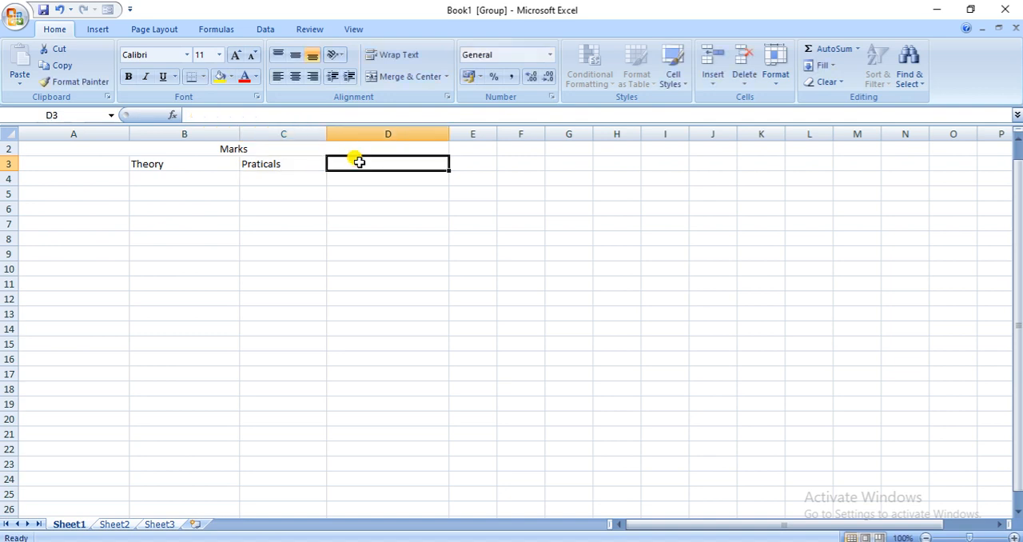
pyautogui.write('T')
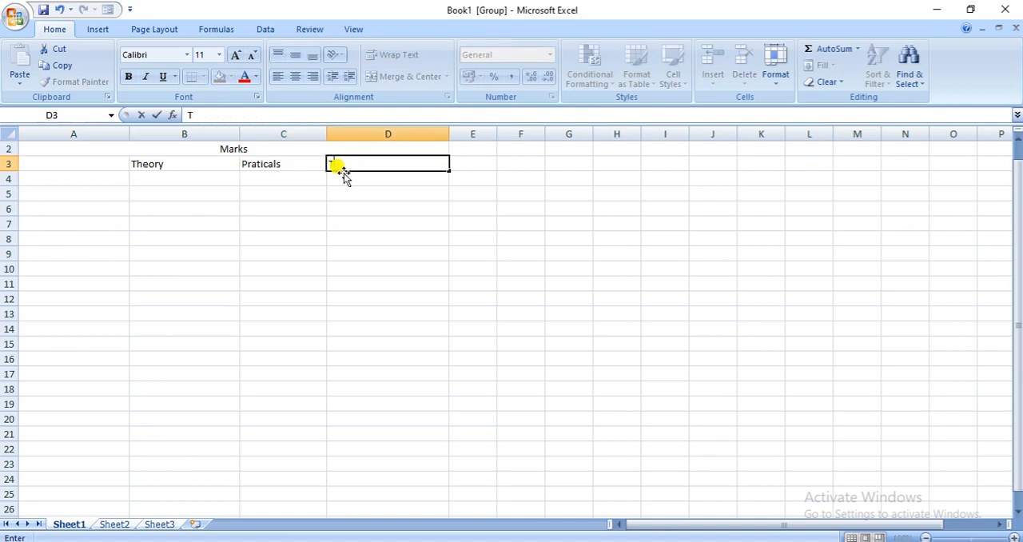
pyautogui.write('otal')
# Enter the five students' first names down cells A4 to A8
pyautogui.click(86, 179)
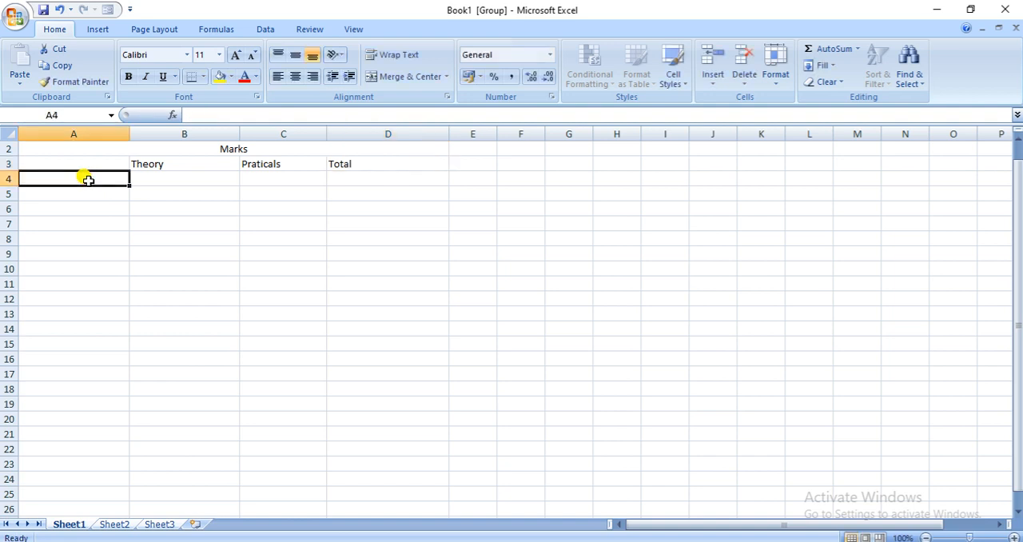
pyautogui.write('Amit')
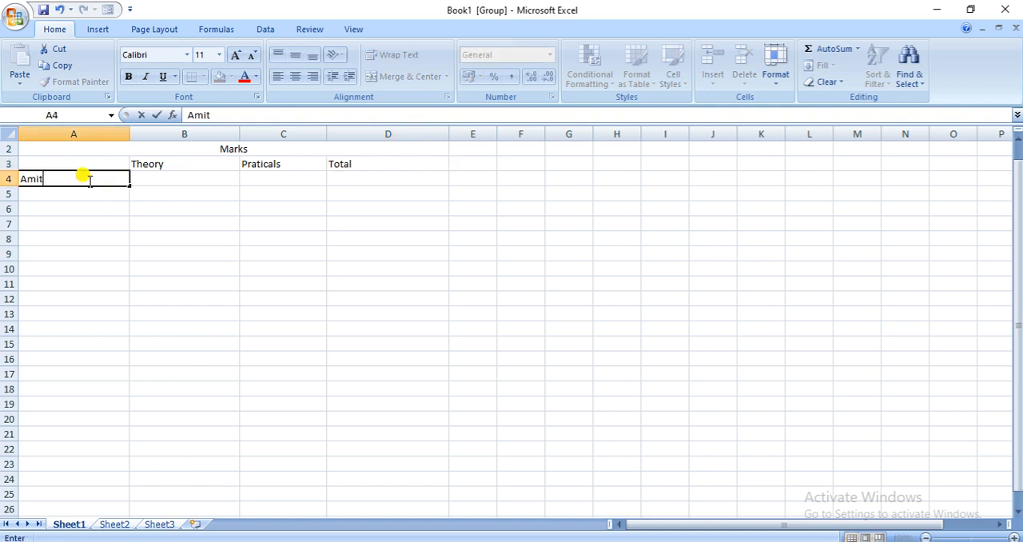
pyautogui.press('Return')
pyautogui.write('Kusum')
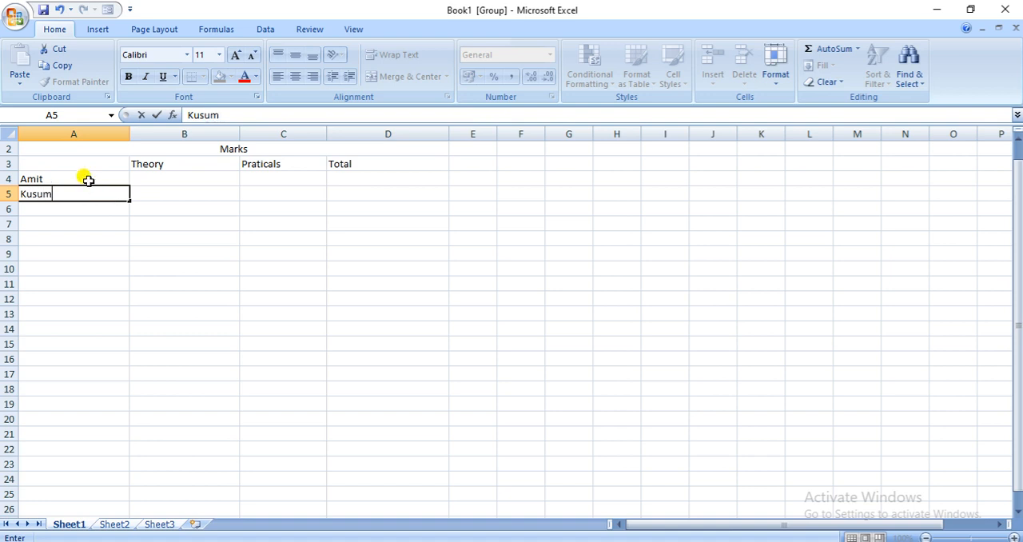
pyautogui.press('Return')
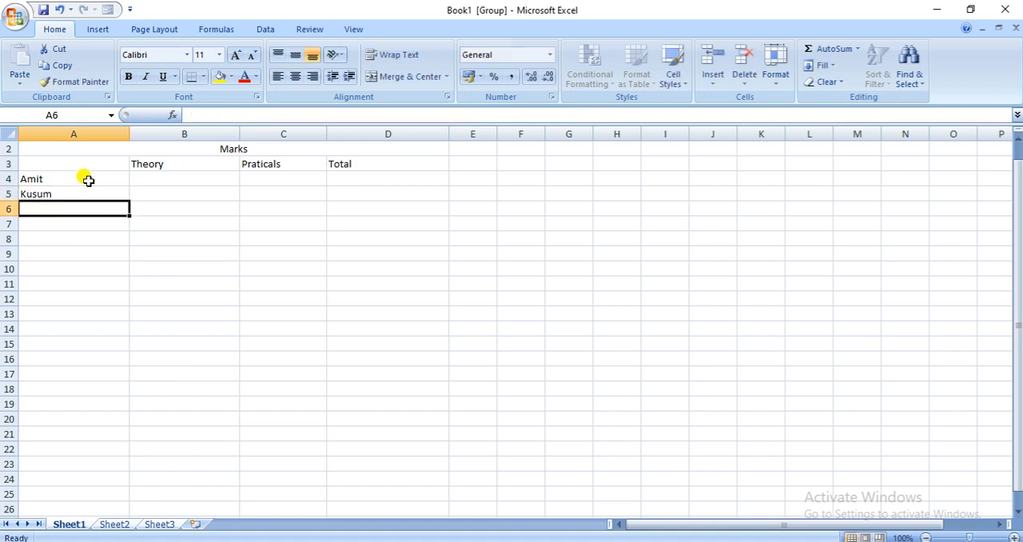
pyautogui.write('Rohit')
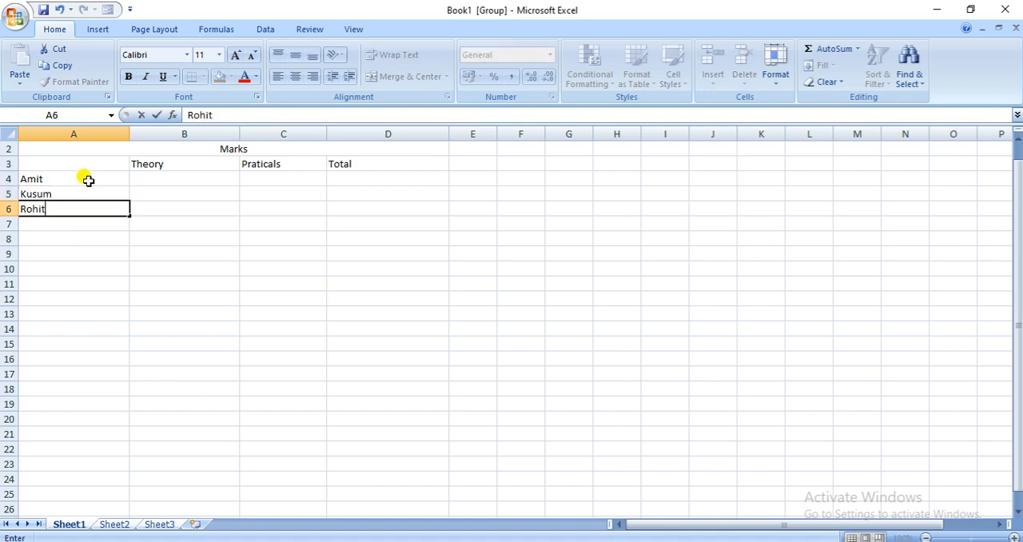
pyautogui.press('Return')
pyautogui.write('Indu')
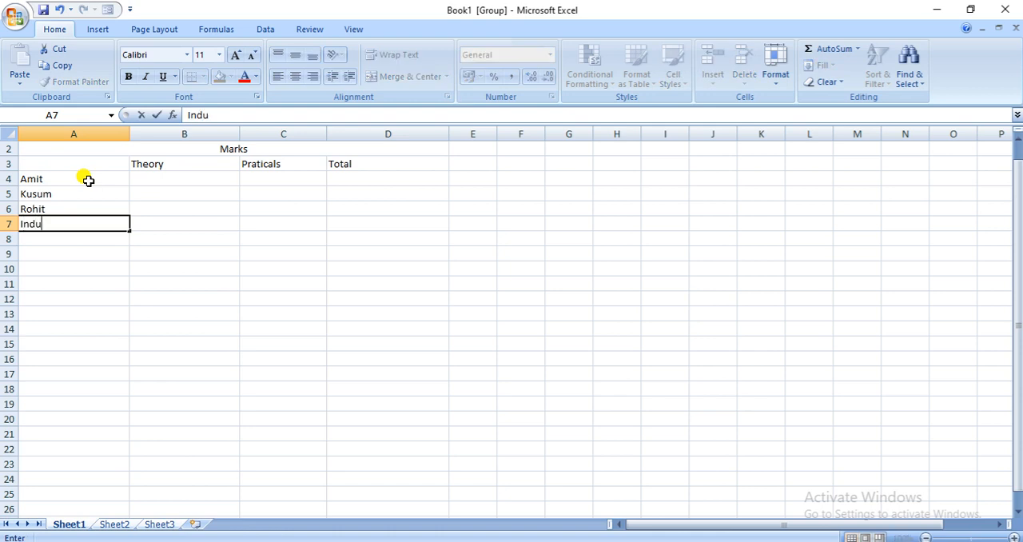
pyautogui.press('Return')
pyautogui.write('Zubeeda')
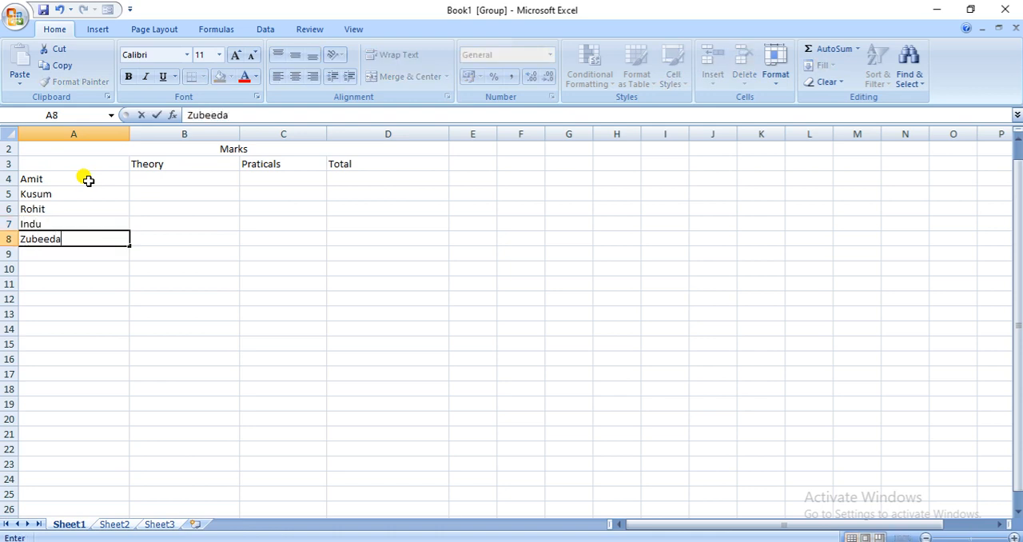
# Apply All Borders to the marks table in the range A2 to D8
pyautogui.moveTo(82, 149); pyautogui.dragTo(312, 242)
pyautogui.click(203, 76)
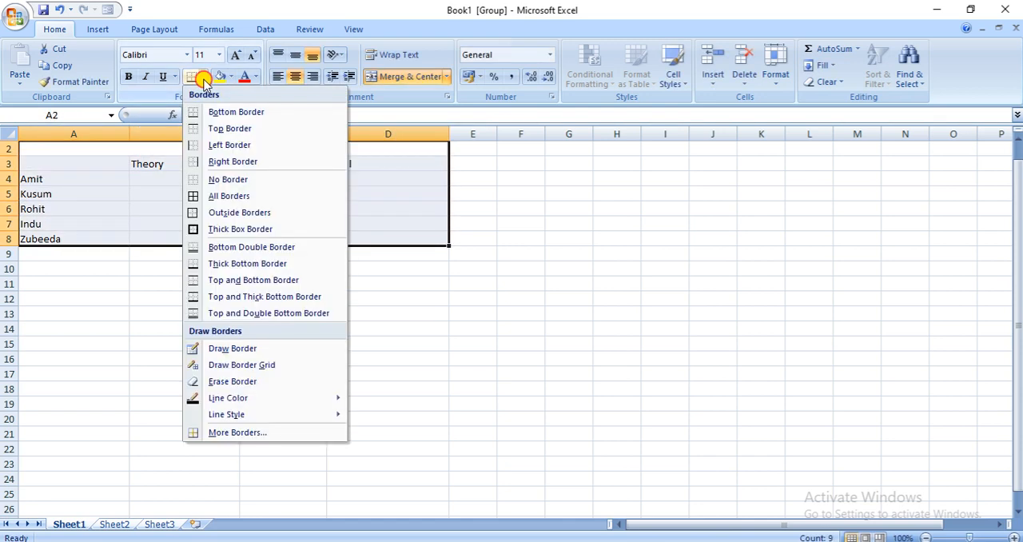
pyautogui.click(192, 196)
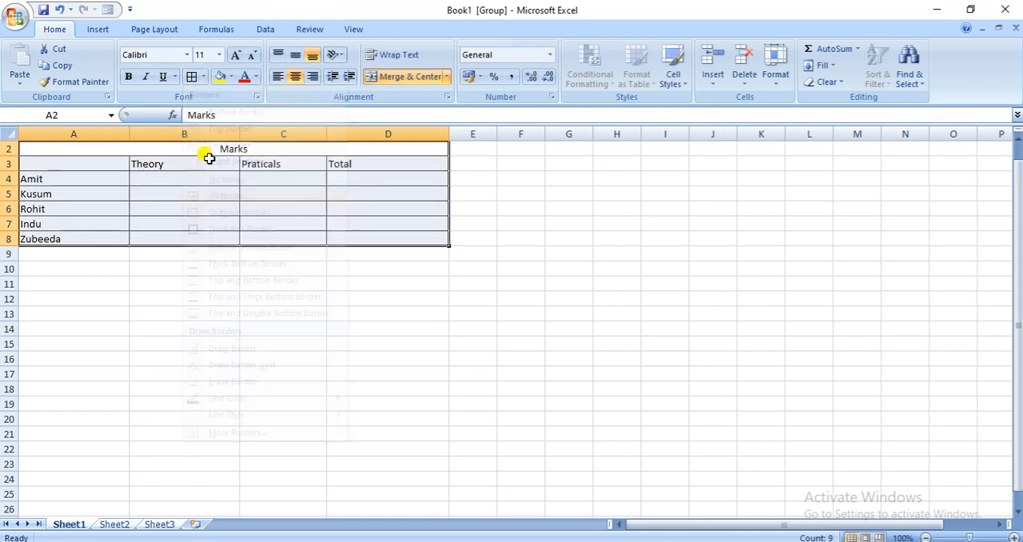
# Fill the merged "Marks" title with yellow and the heading row A3 to D3 with light blue
pyautogui.click(190, 147)
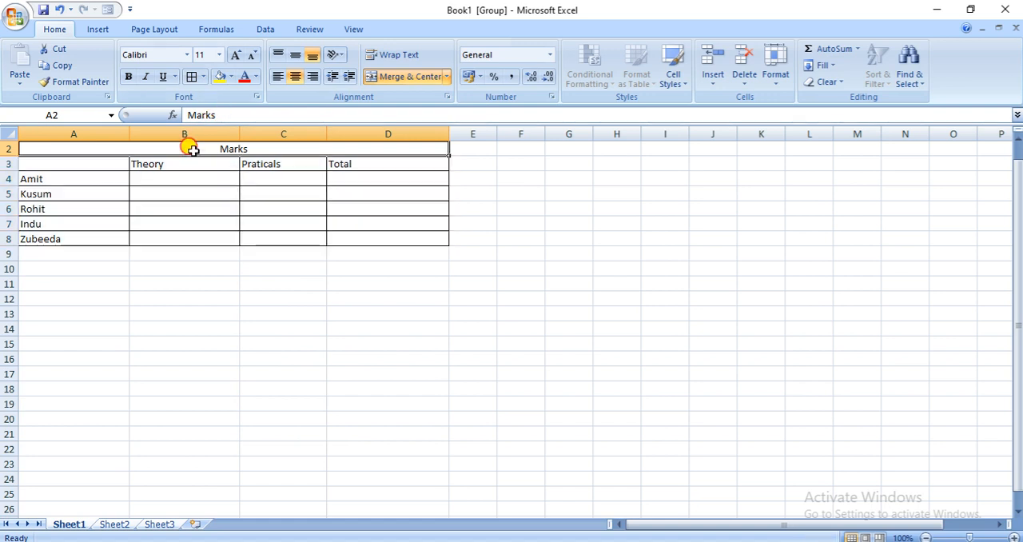
pyautogui.click(226, 76)
pyautogui.moveTo(107, 162); pyautogui.dragTo(350, 164)
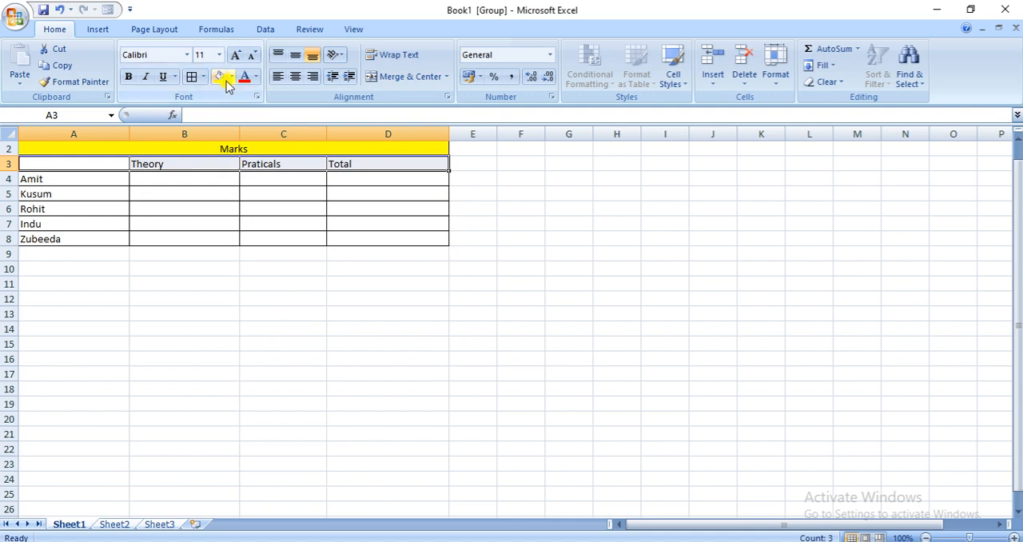
pyautogui.click(232, 77)
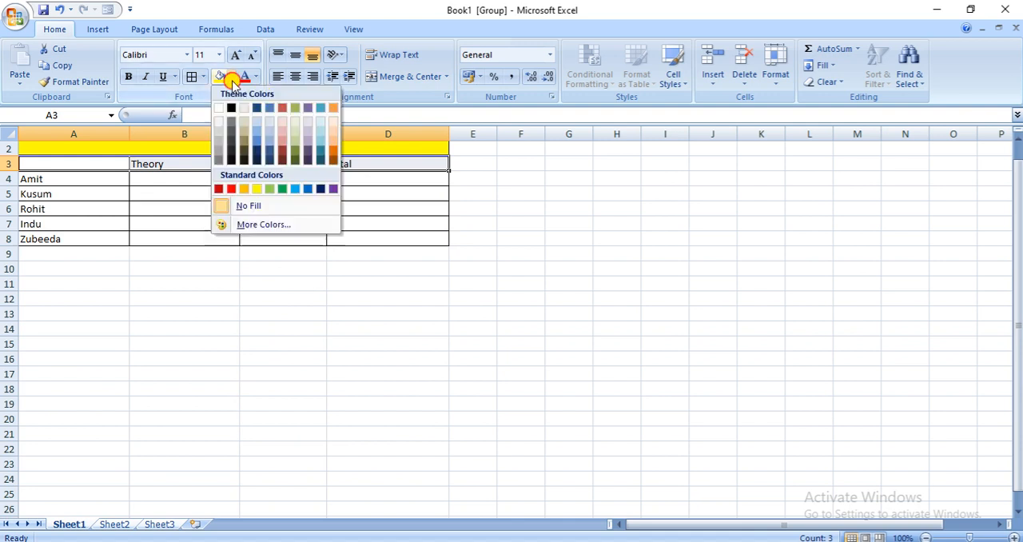
pyautogui.click(269, 131)
pyautogui.click(319, 267)
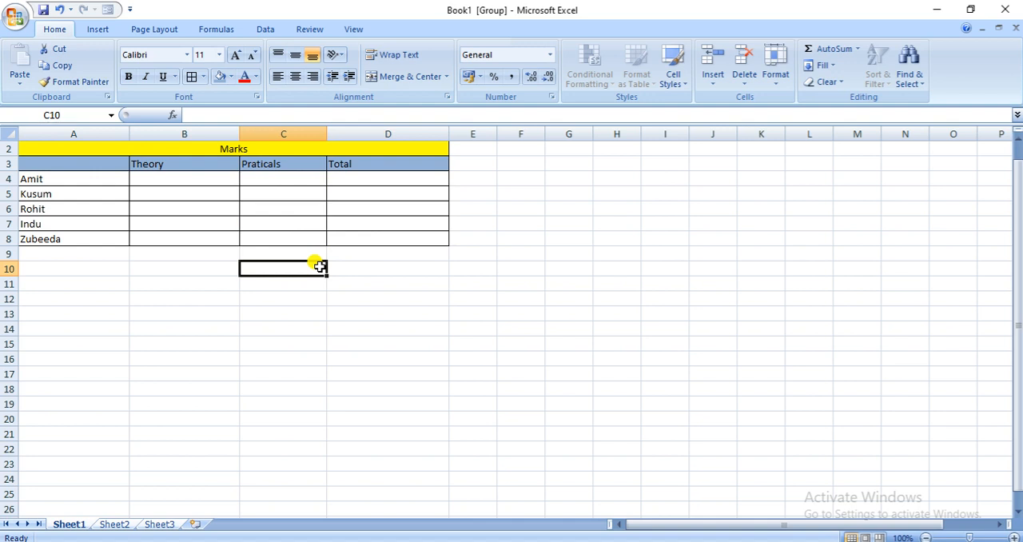
pyautogui.click(402, 377)
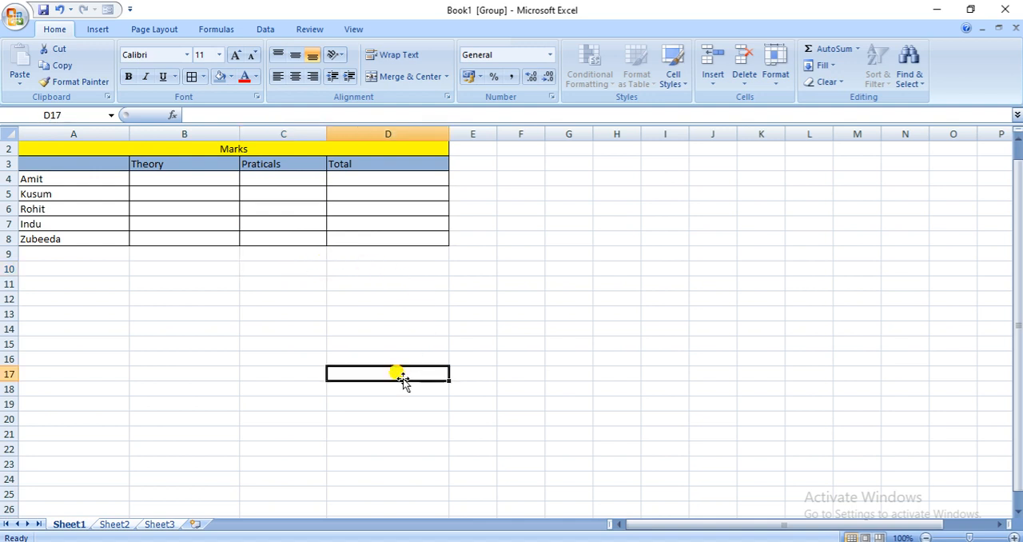
# Ungroup the sheets, check the marks table on Sheet2 and Sheet3, and return to Sheet1
pyautogui.click(114, 526)
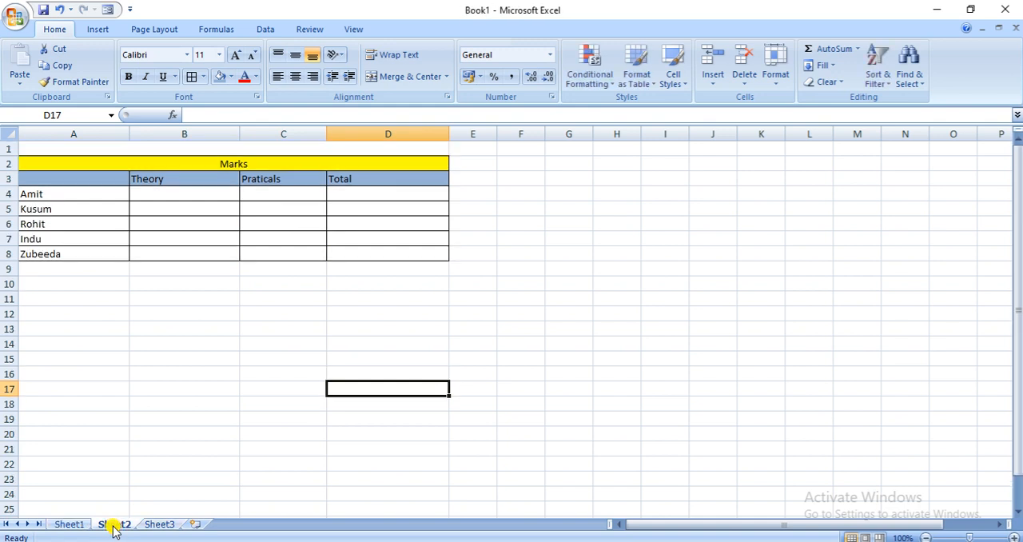
pyautogui.click(150, 527)
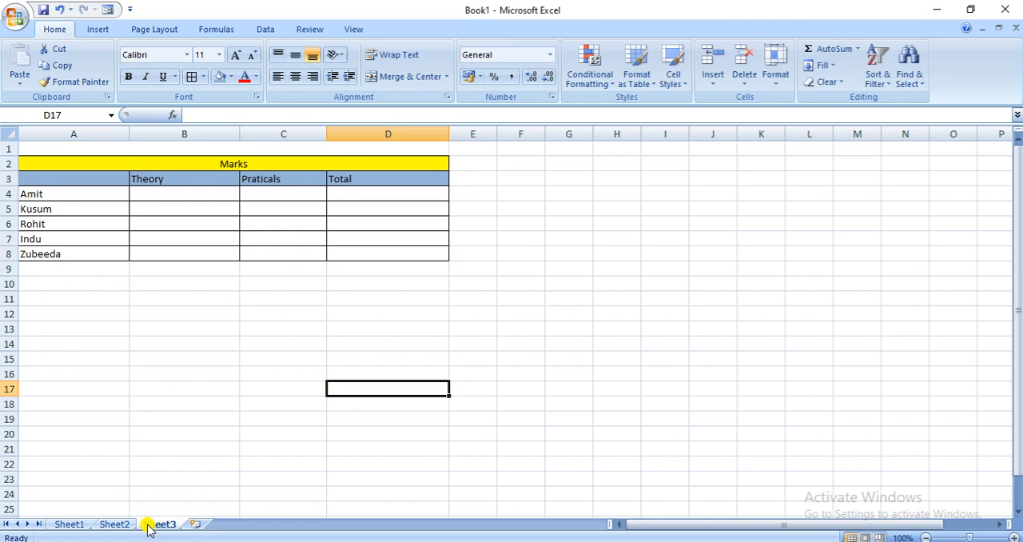
pyautogui.click(75, 524)
pyautogui.click(112, 525)
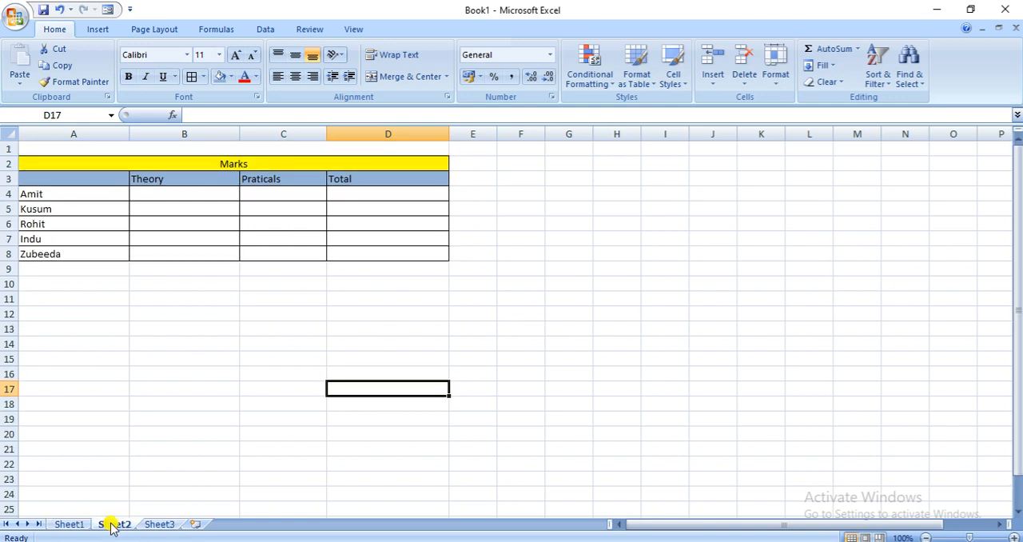
pyautogui.click(157, 525)
pyautogui.click(75, 525)
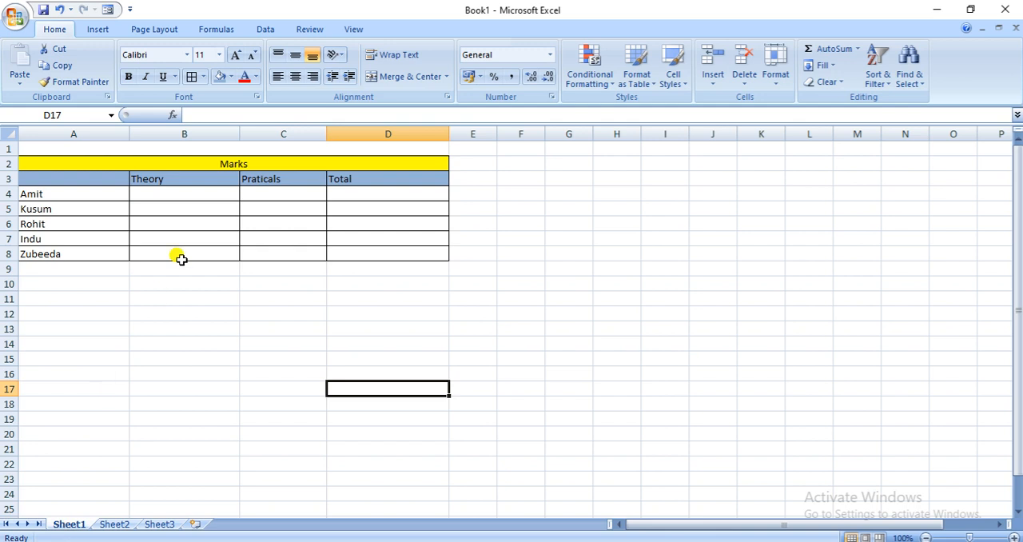
# Enter theory and practical marks of 50 and 48 in row 4 and 48 and 45 in row 5
pyautogui.click(181, 197)
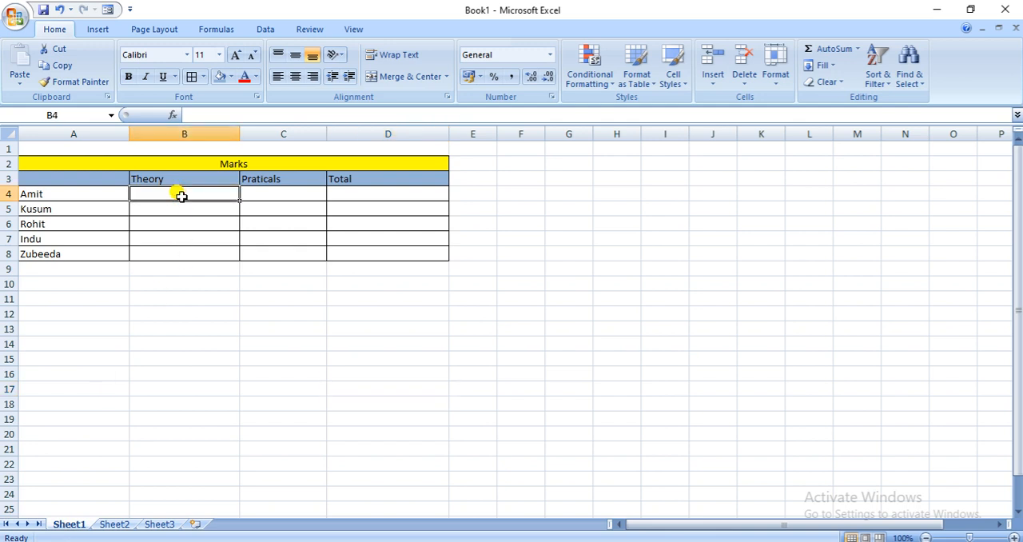
pyautogui.write('50')
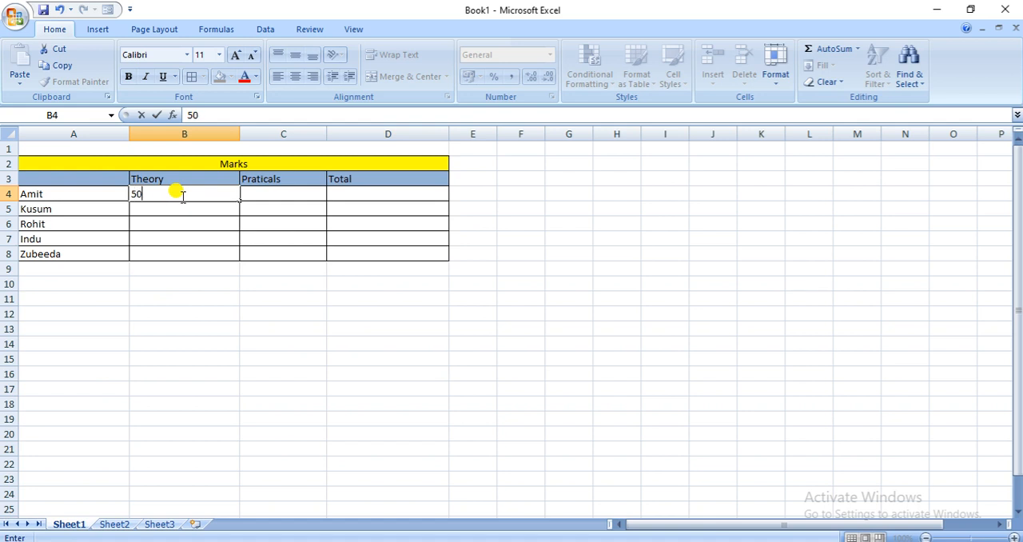
pyautogui.press('Tab')
pyautogui.write('48')
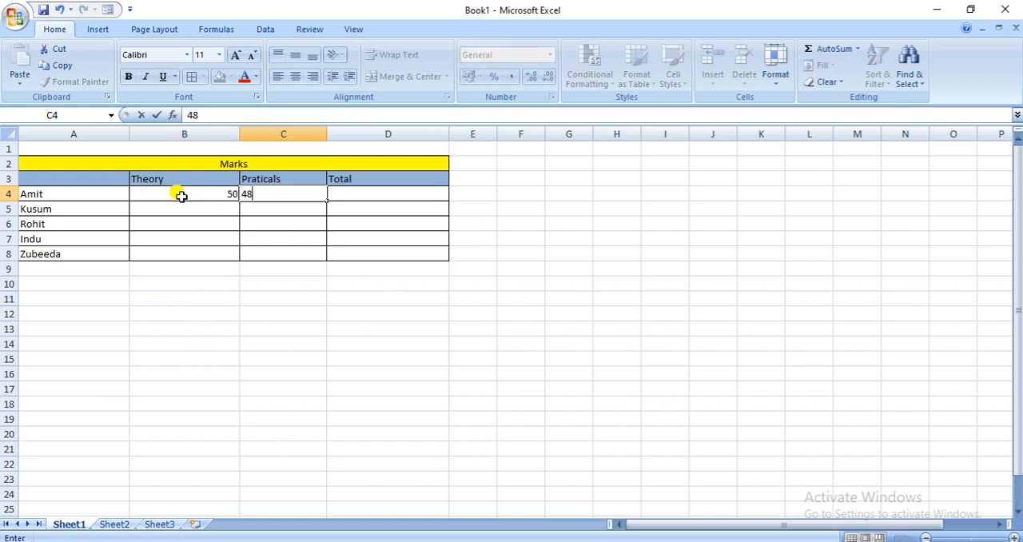
pyautogui.click(186, 207)
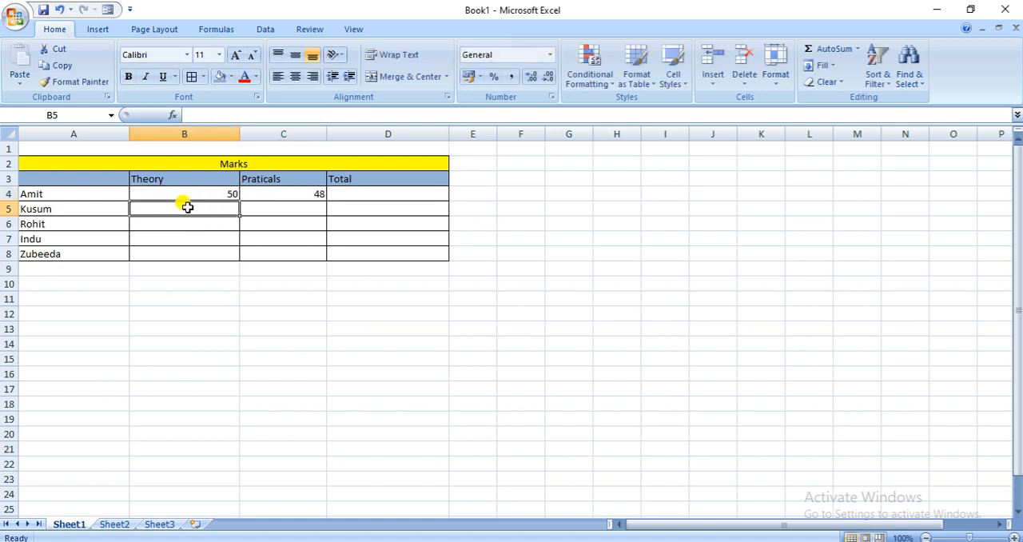
pyautogui.write('48')
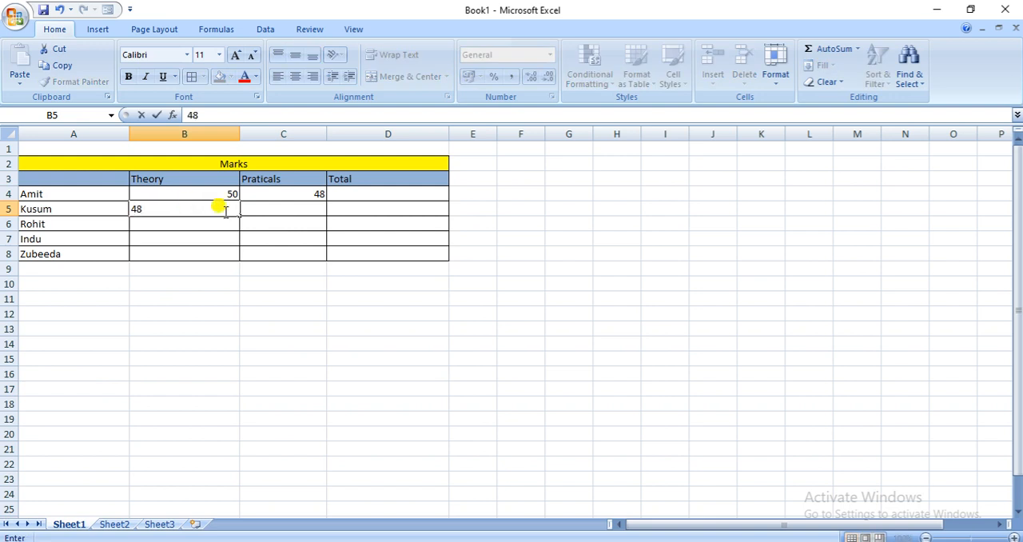
pyautogui.click(269, 213)
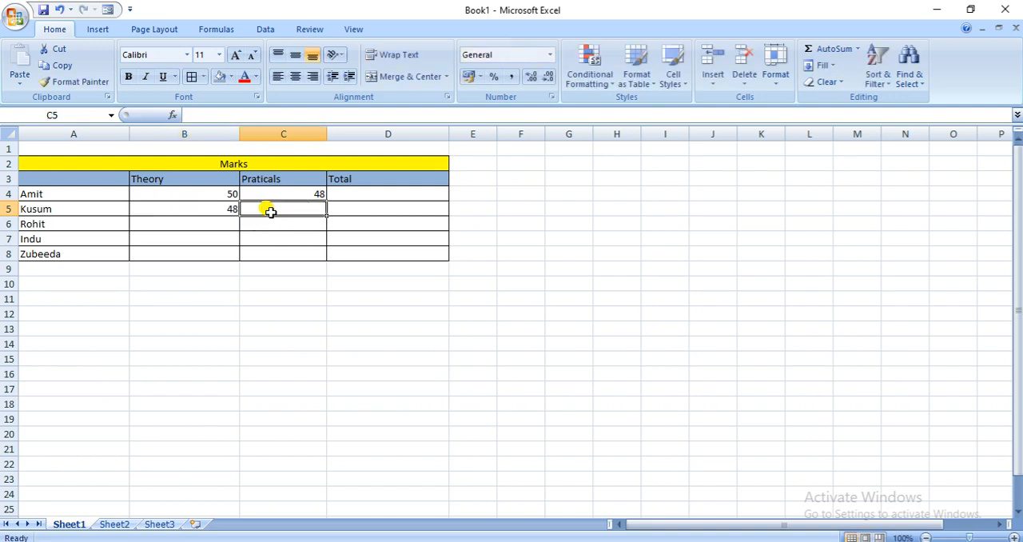
pyautogui.write('45')
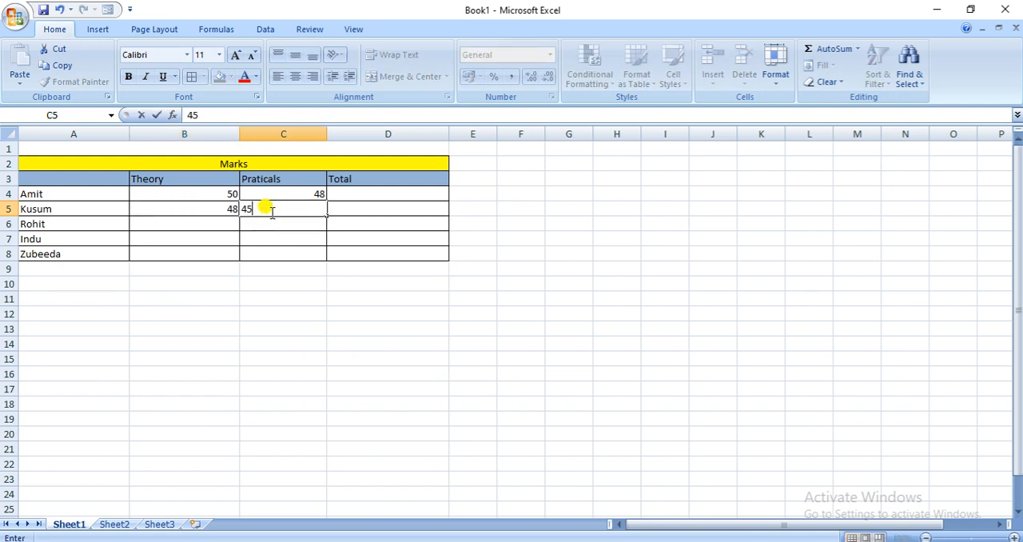
# Enter theory and practical marks of 39 and 40 in row 6 and 45 and 46 in row 7
pyautogui.click(231, 221)
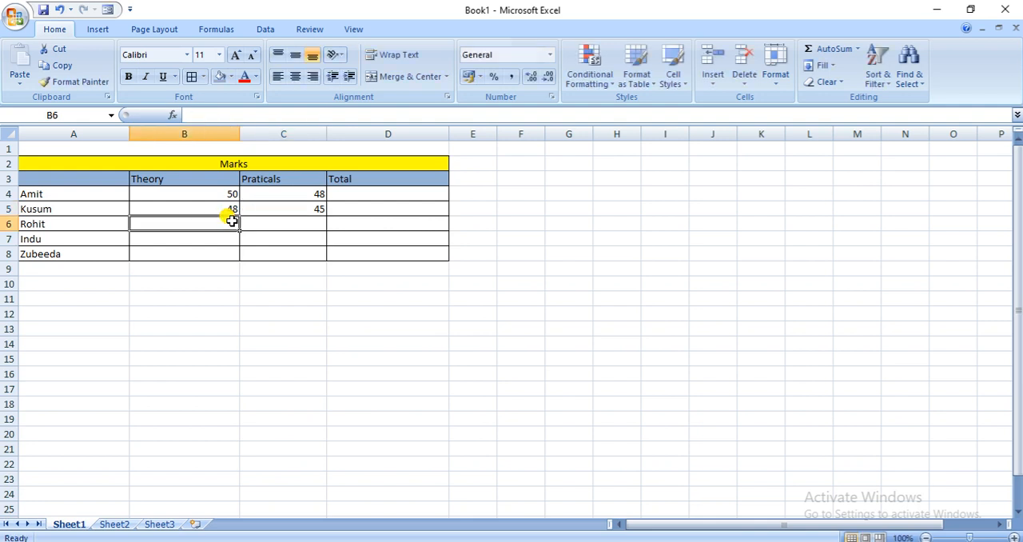
pyautogui.write('39')
pyautogui.click(291, 222)
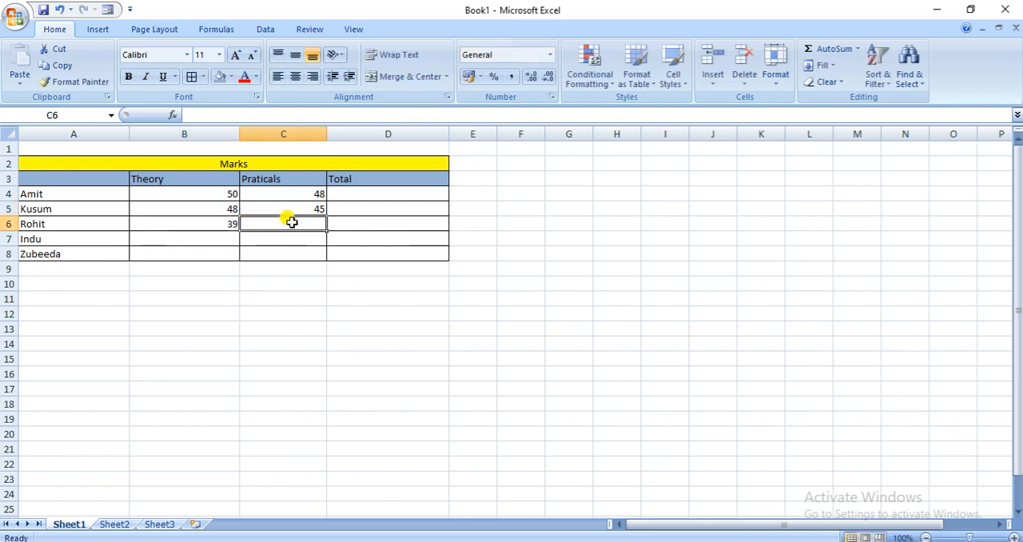
pyautogui.write('40')
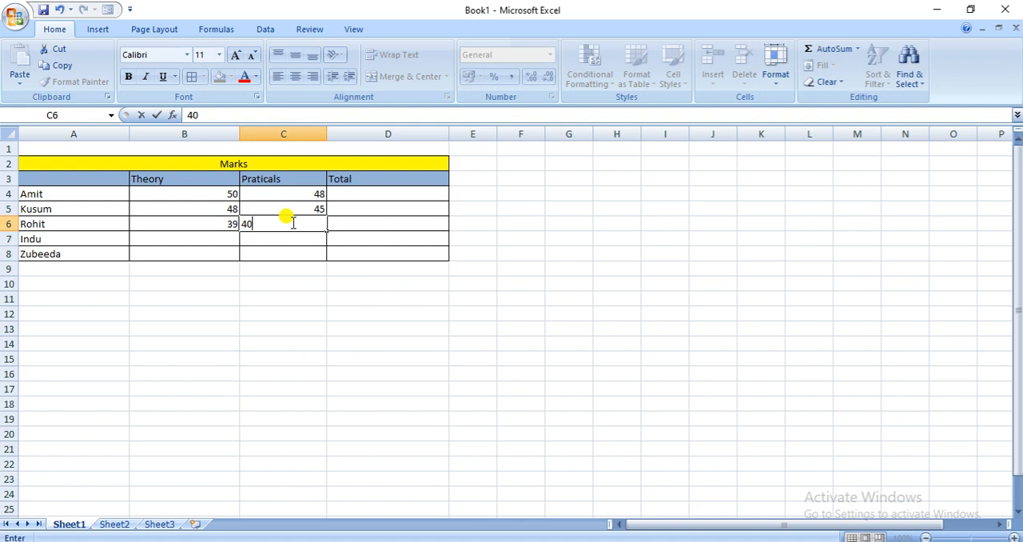
pyautogui.click(230, 234)
pyautogui.write('45')
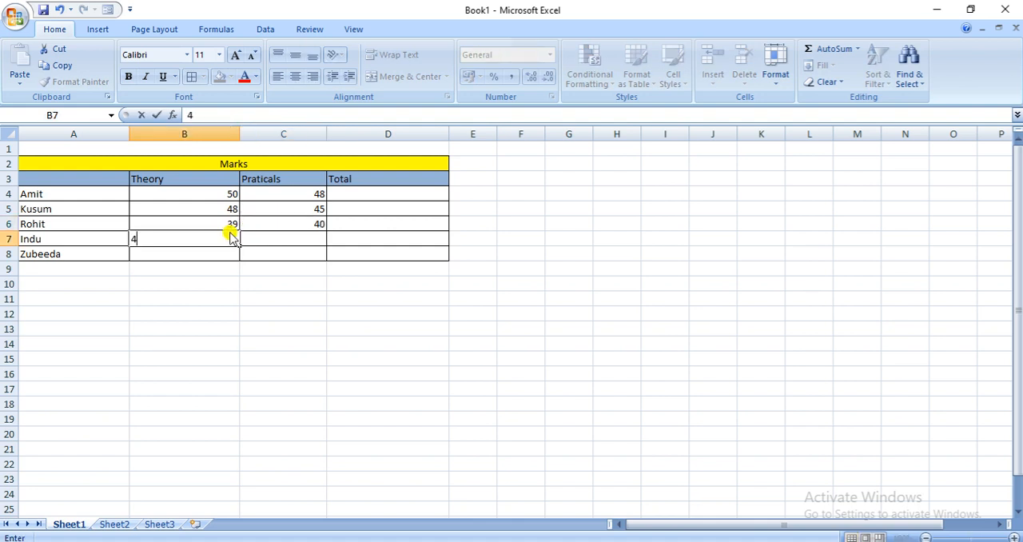
pyautogui.click(316, 239)
pyautogui.write('46')
# Enter the last student's marks in row 8, with 32 for theory and 42 for practicals
pyautogui.click(221, 254)
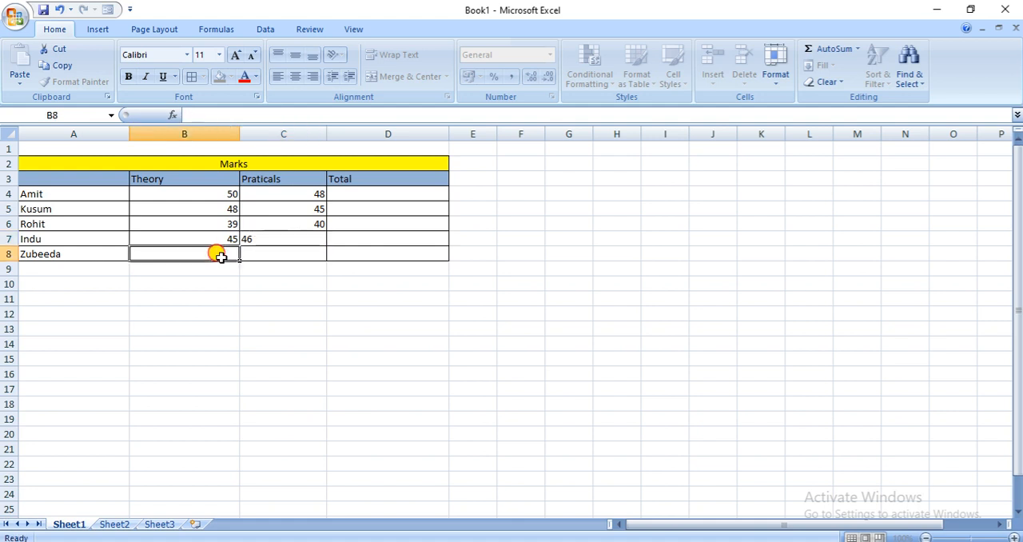
pyautogui.write('32')
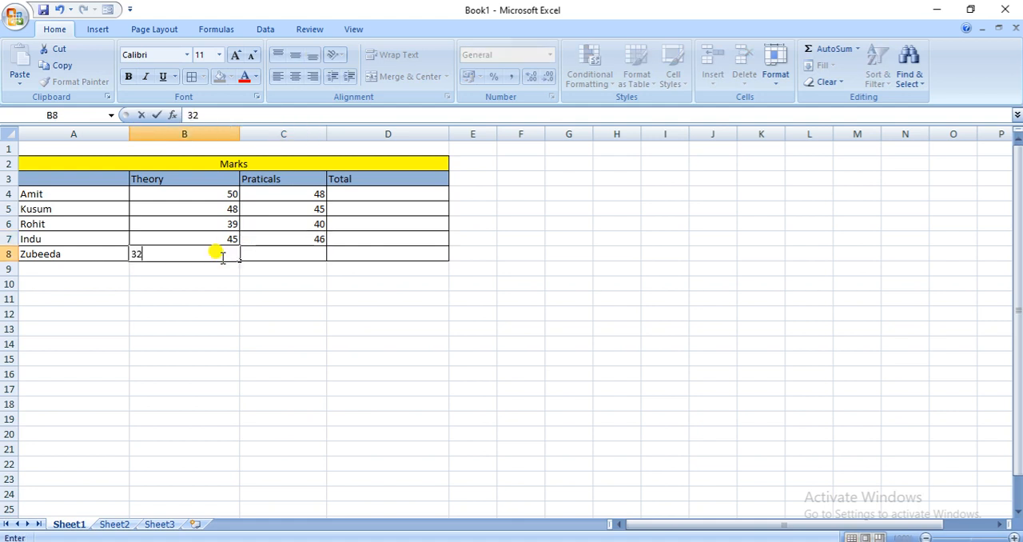
pyautogui.click(285, 252)
pyautogui.write('4')
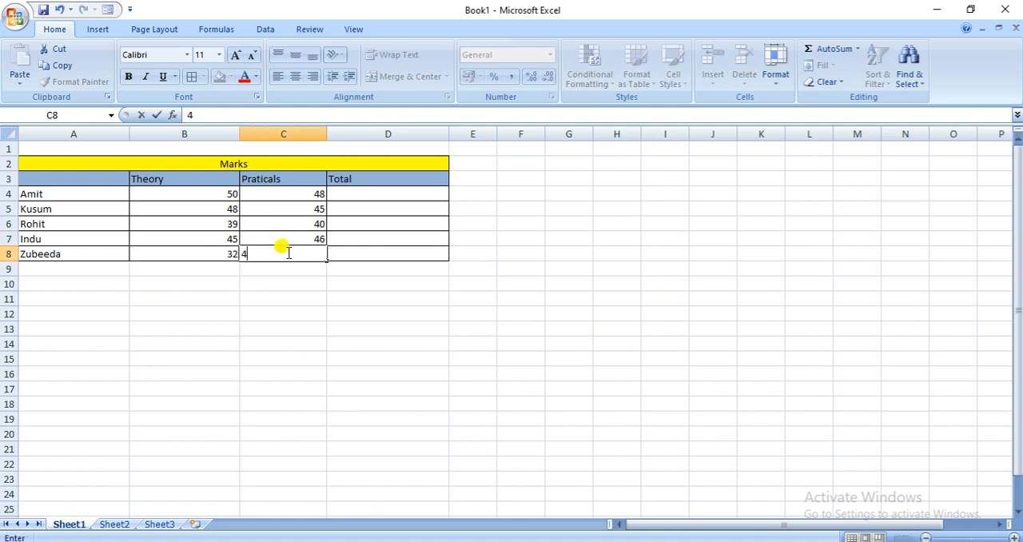
pyautogui.write('2')
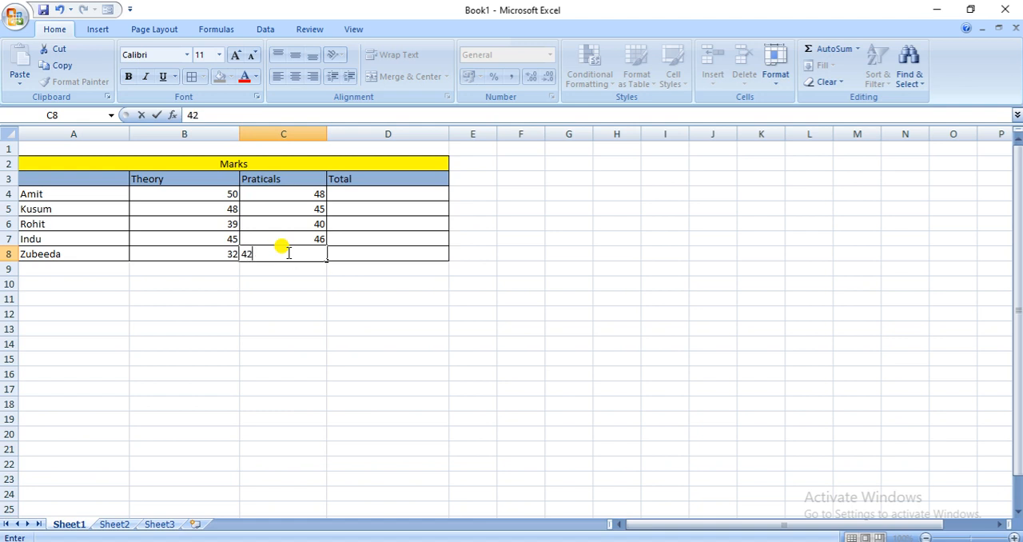
# Add the first student's theory and practical marks in total cell D4 with the formula =B4+C4
pyautogui.click(350, 191)
pyautogui.write('=')
pyautogui.click(228, 197)
pyautogui.write('+')
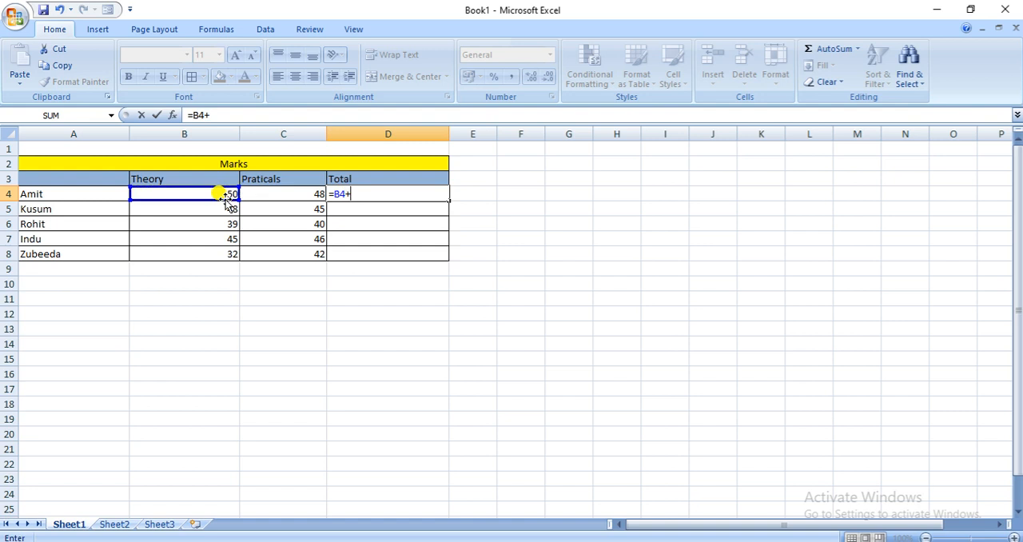
pyautogui.click(271, 192)
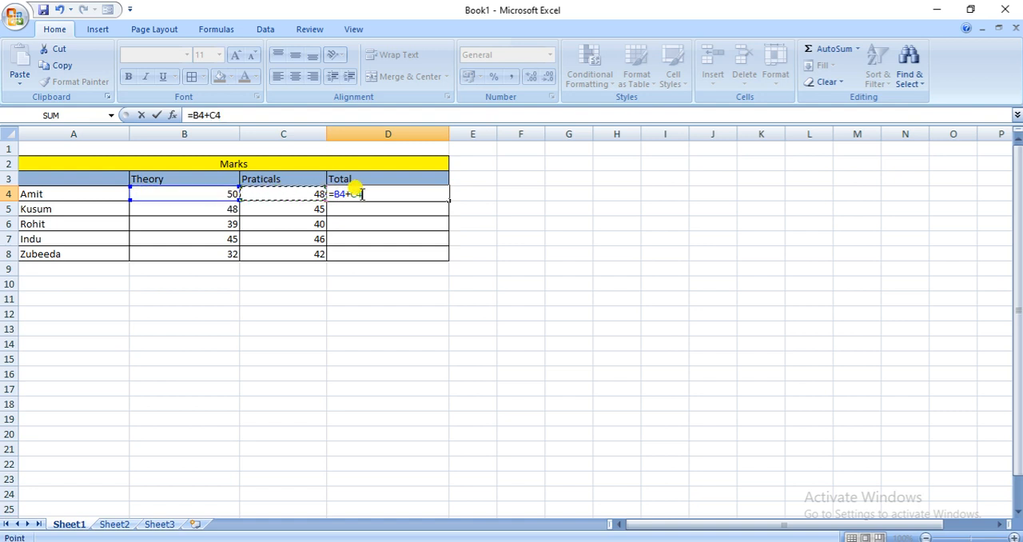
pyautogui.press('Return')
# Copy the total formula from D4 down through D8 for the remaining students
pyautogui.click(388, 193)
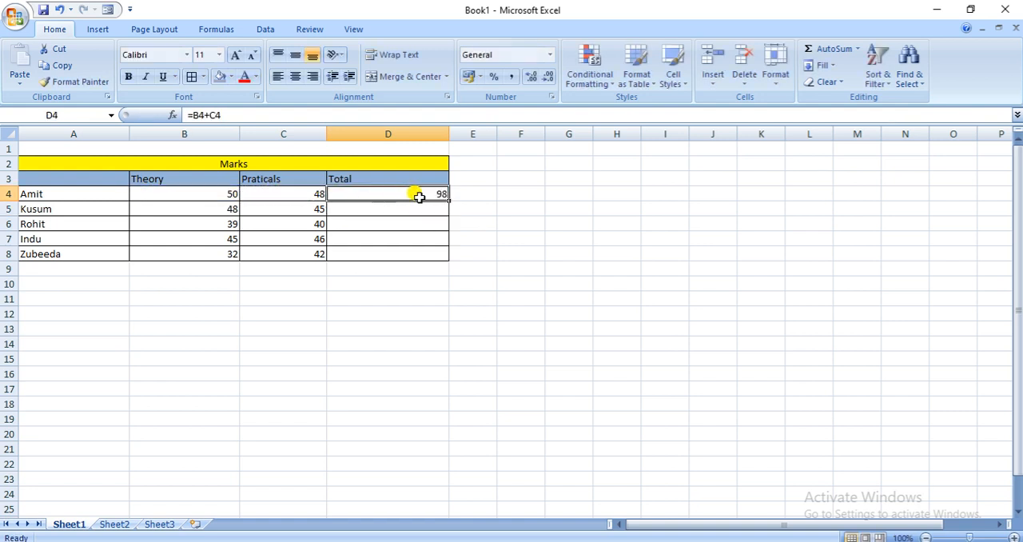
pyautogui.moveTo(450, 254); pyautogui.dragTo(451, 256)
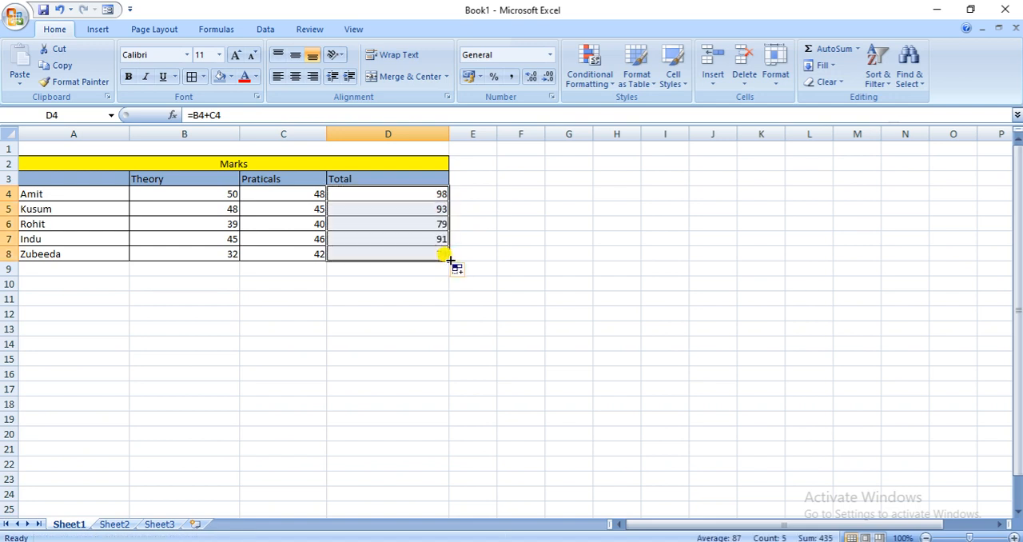
pyautogui.click(415, 311)
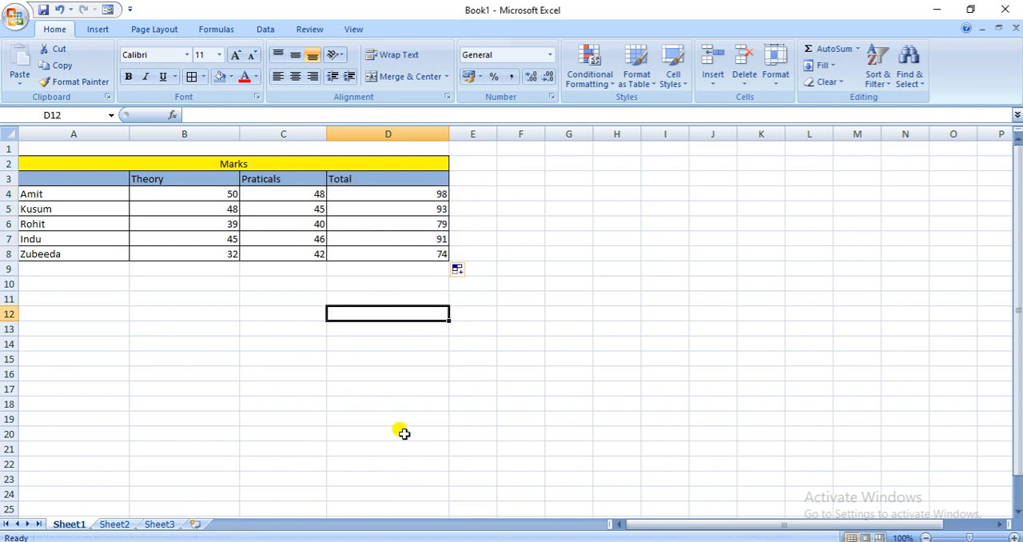
# Rename the Sheet1 worksheet, which holds the completed marks, as "Term I"
pyautogui.click(120, 526)
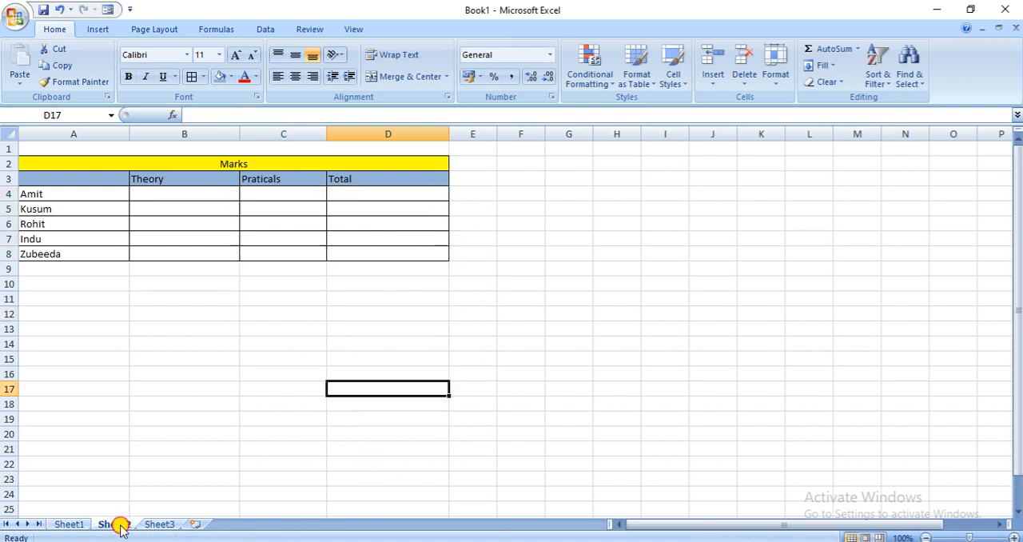
pyautogui.click(64, 523)
pyautogui.rightClick(62, 524)
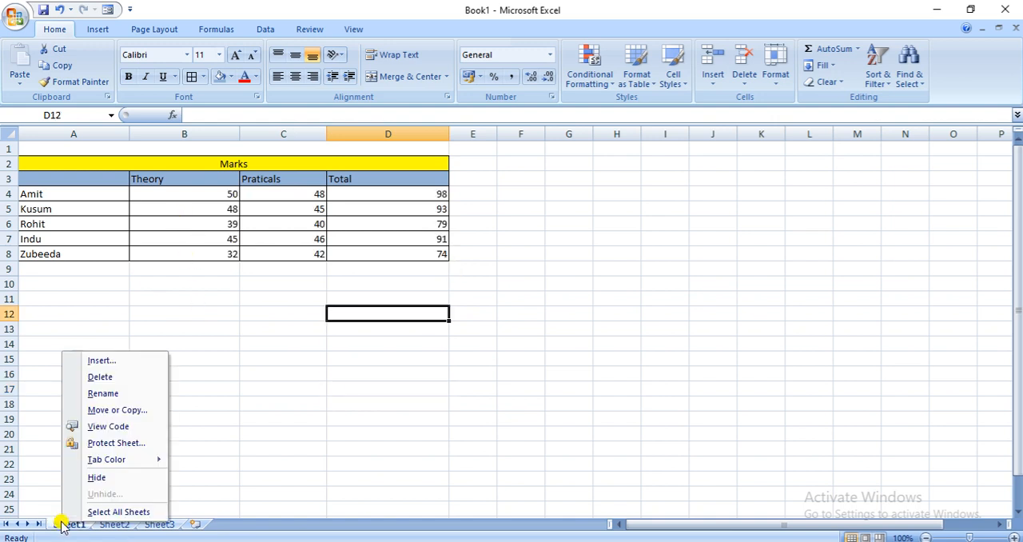
pyautogui.click(104, 395)
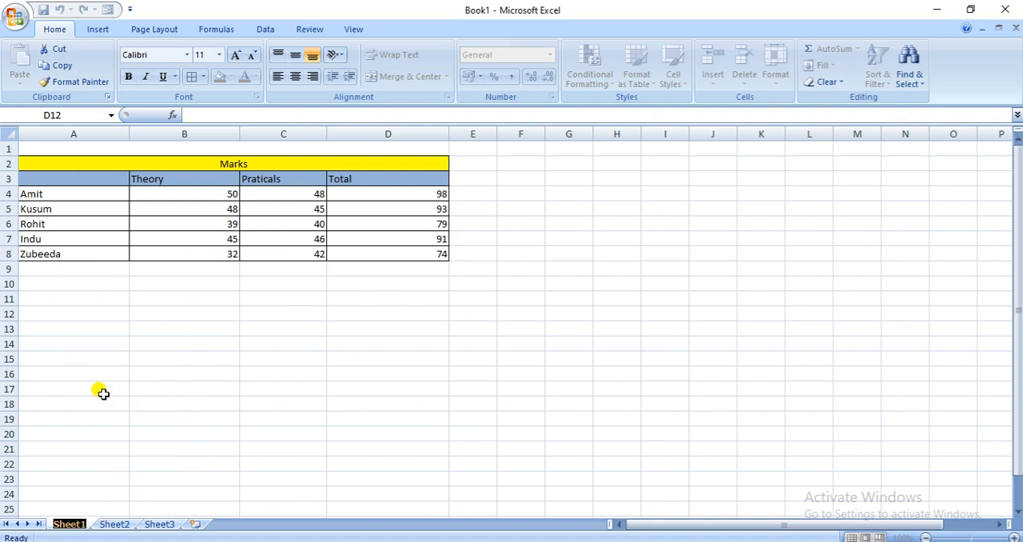
pyautogui.write('t')
pyautogui.press('BackSpace')
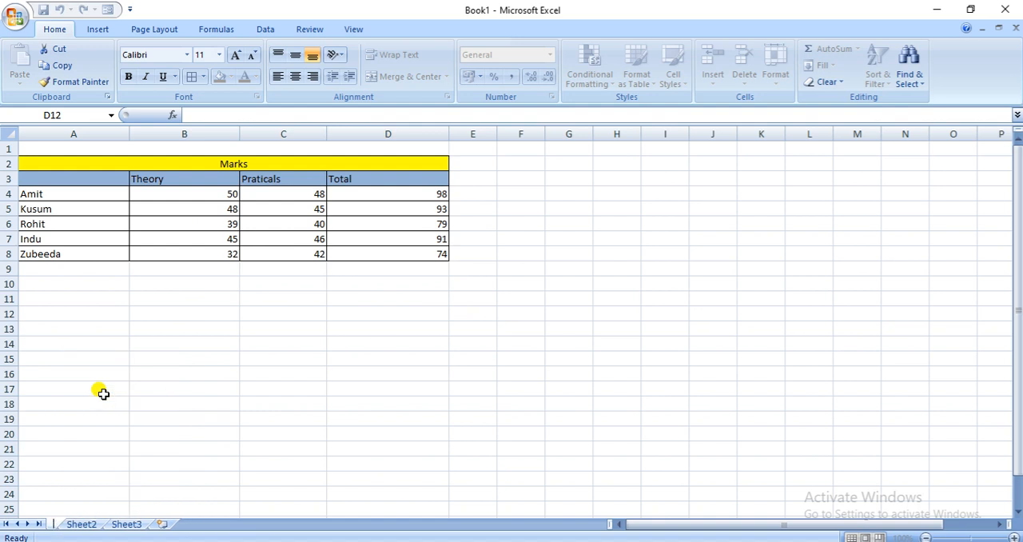
pyautogui.write('Term')
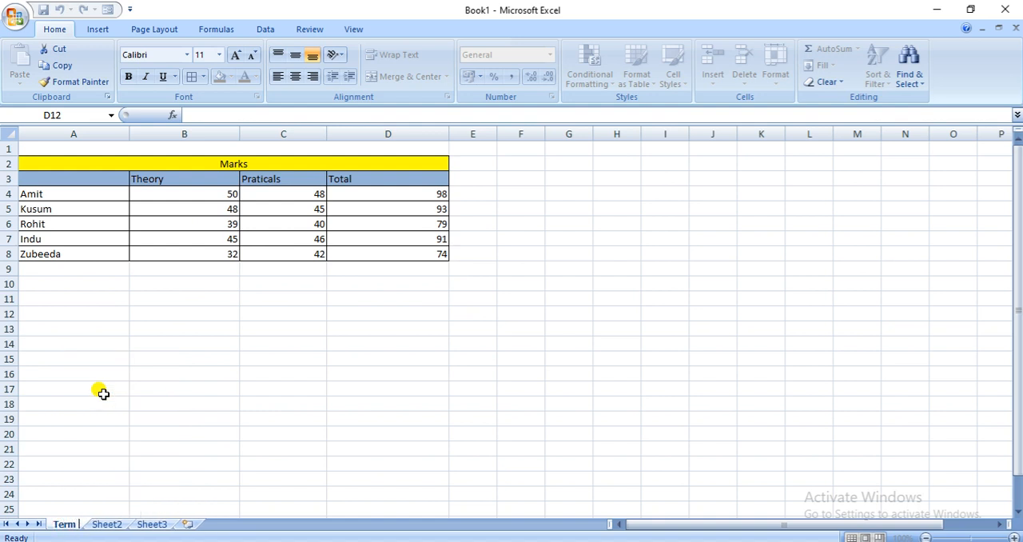
pyautogui.write(' i')
pyautogui.press('BackSpace')
pyautogui.write('I')
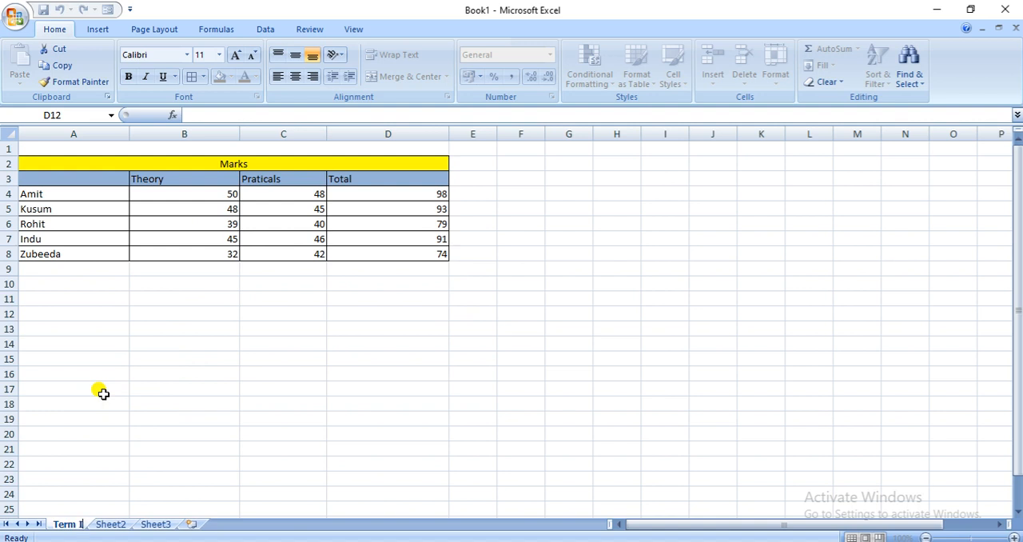
# Rename the Sheet2 worksheet as "Term II"
pyautogui.click(108, 523)
pyautogui.rightClick(104, 523)
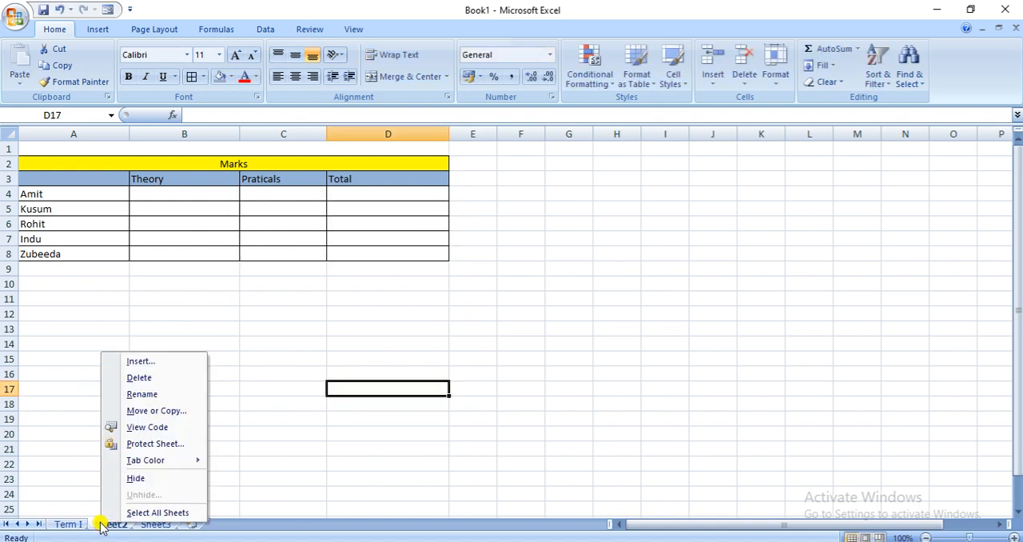
pyautogui.click(141, 395)
pyautogui.write('T')
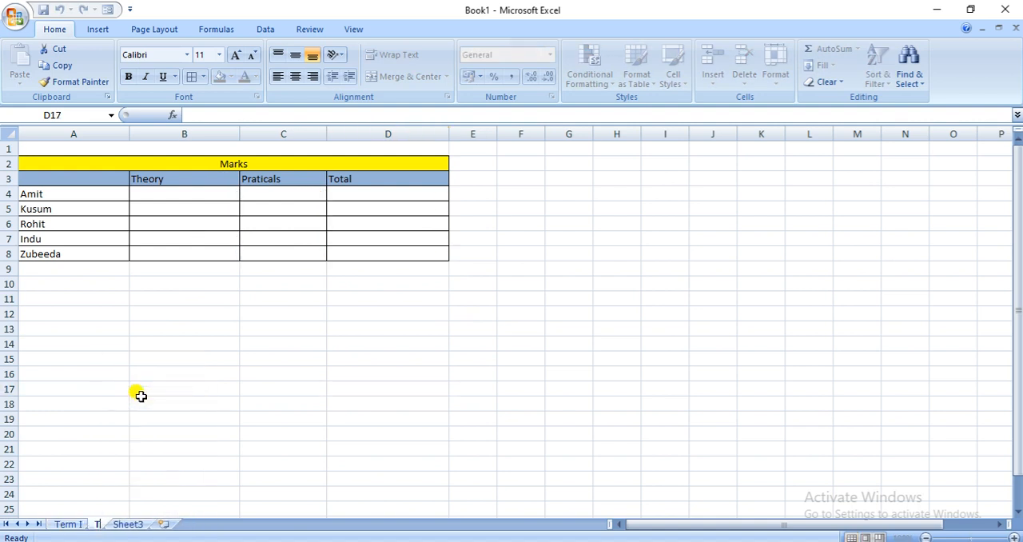
pyautogui.write('erm II')
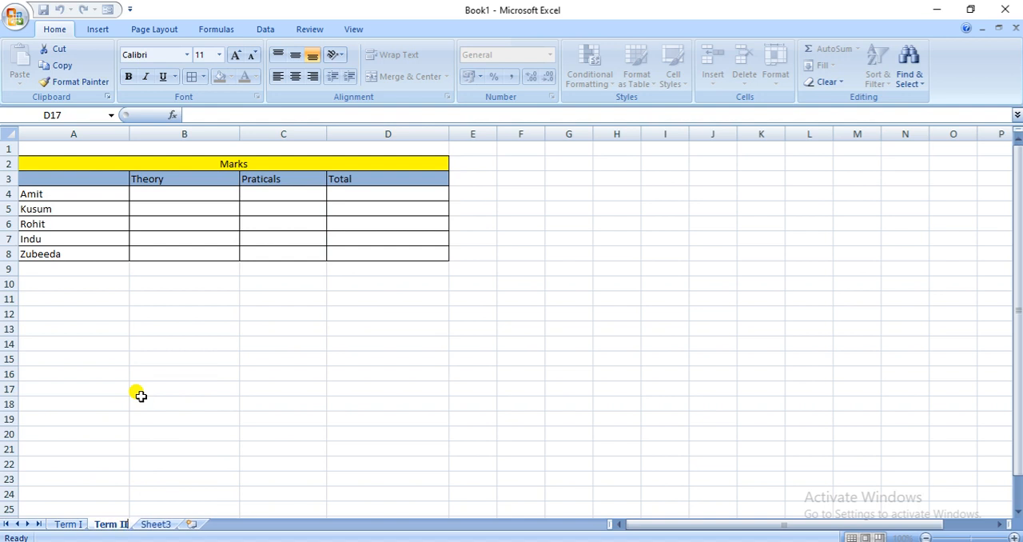
# Rename the Sheet3 worksheet as "Term III"
pyautogui.click(147, 523)
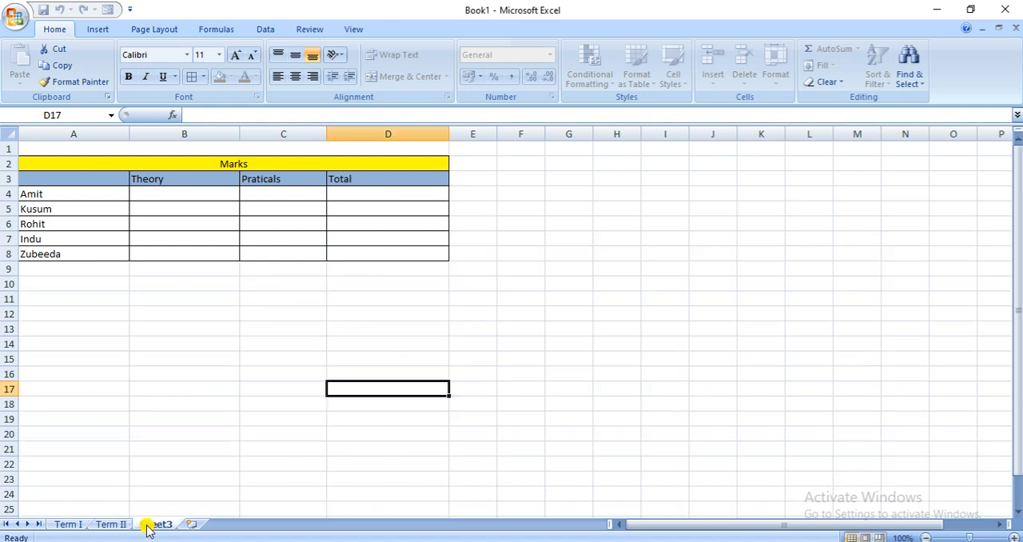
pyautogui.rightClick(147, 524)
pyautogui.click(184, 397)
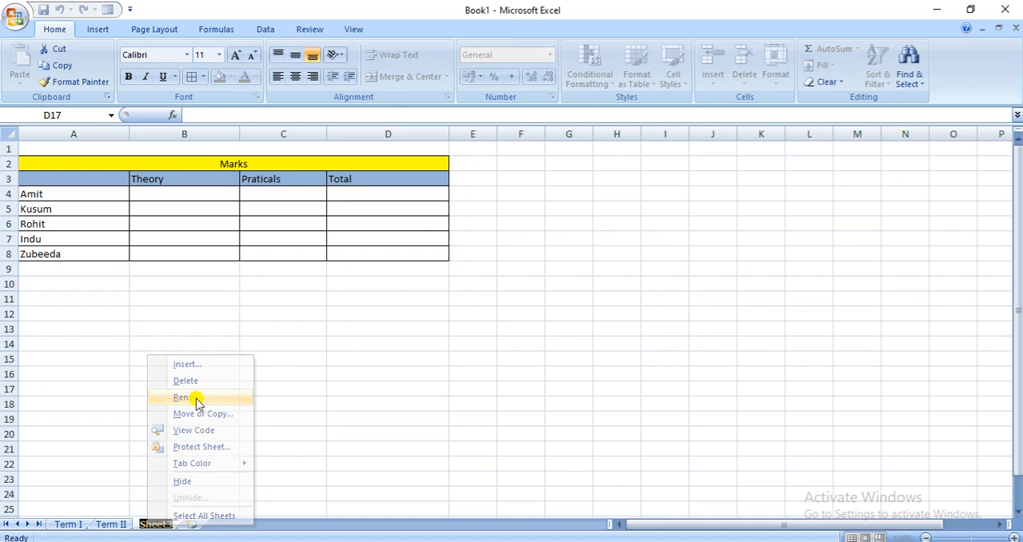
pyautogui.write('Term II')
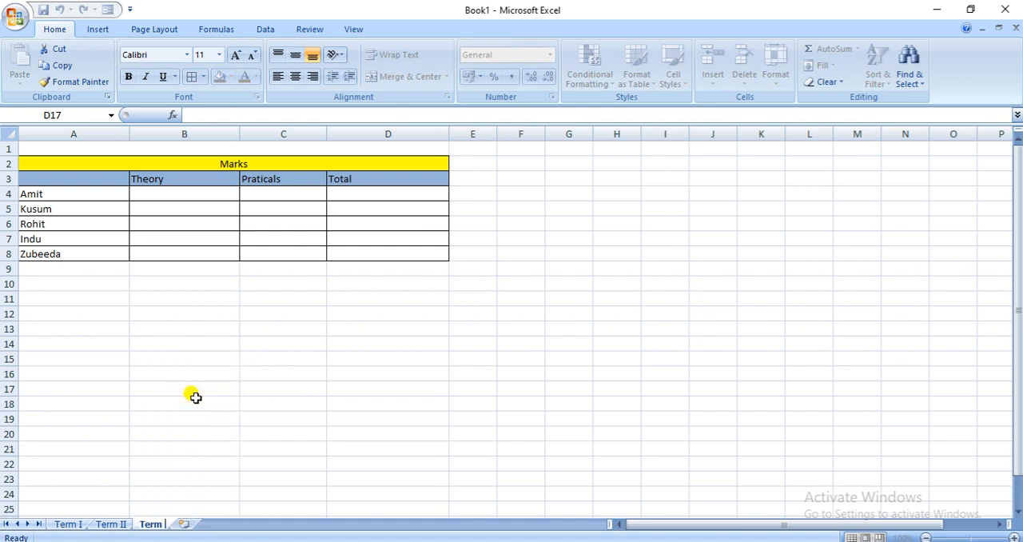
pyautogui.write('I')
pyautogui.press('Return')
# On the Term II worksheet, enter Theory and Praticals marks of 40 and 46 in row 4, and 42 and 50 in row 5
pyautogui.click(118, 527)
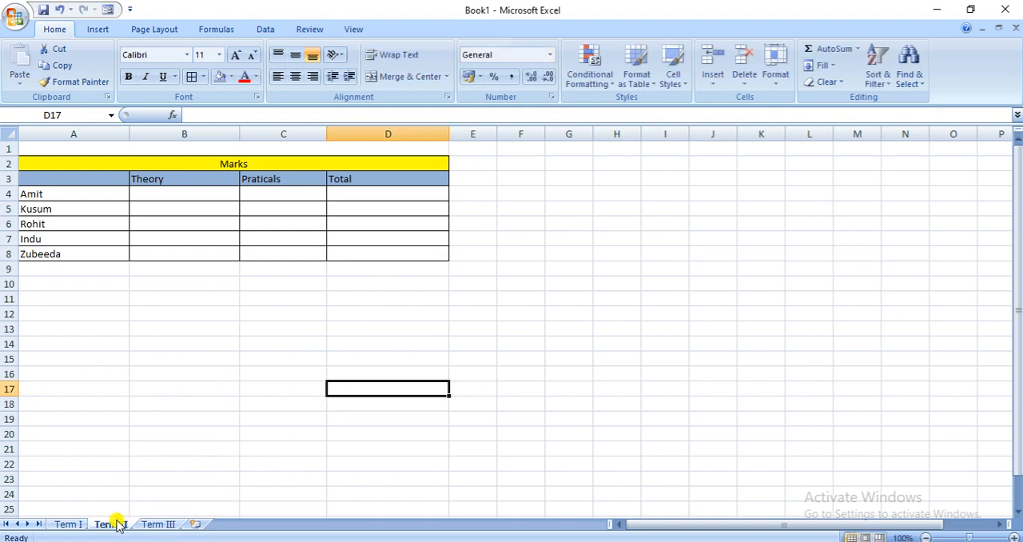
pyautogui.click(168, 195)
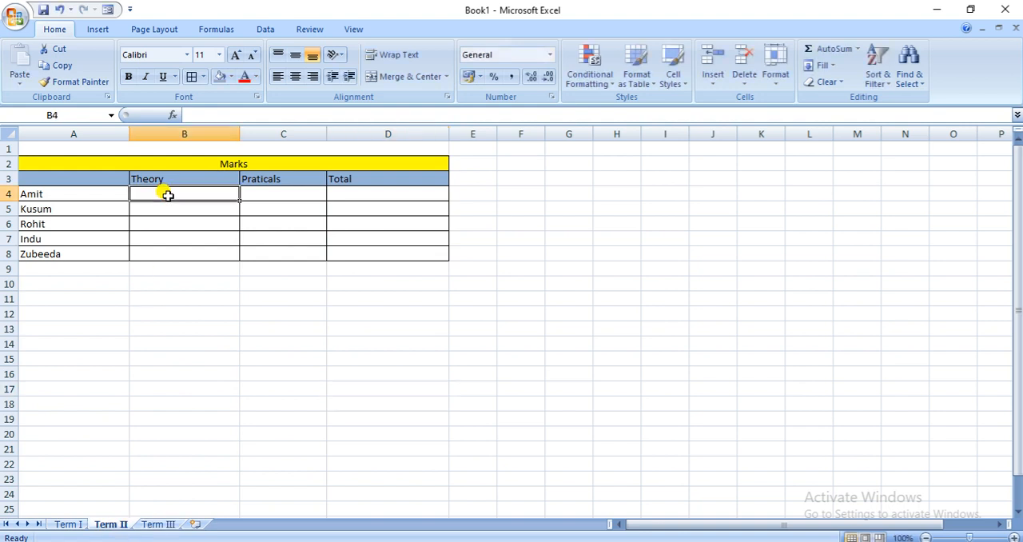
pyautogui.write('40')
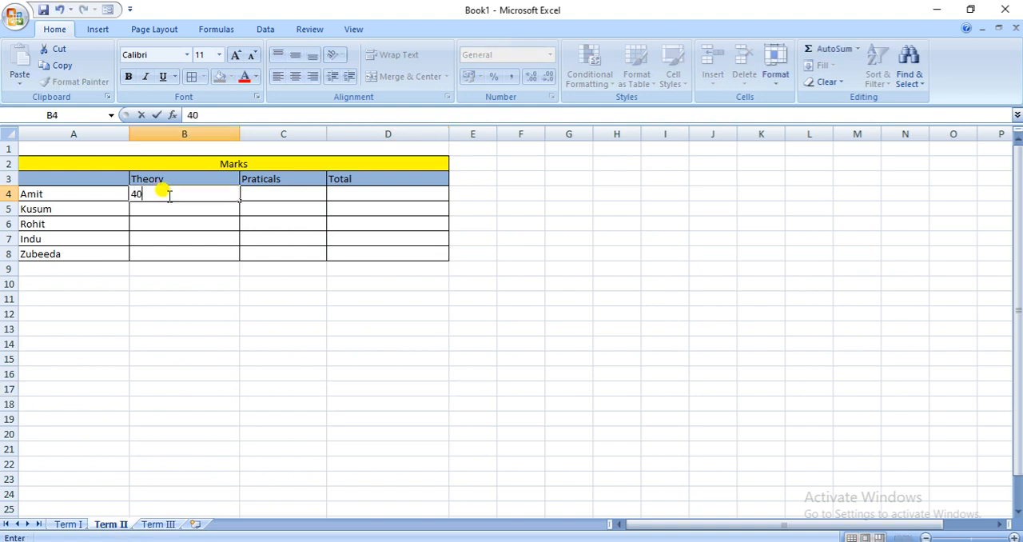
pyautogui.click(272, 192)
pyautogui.write('46')
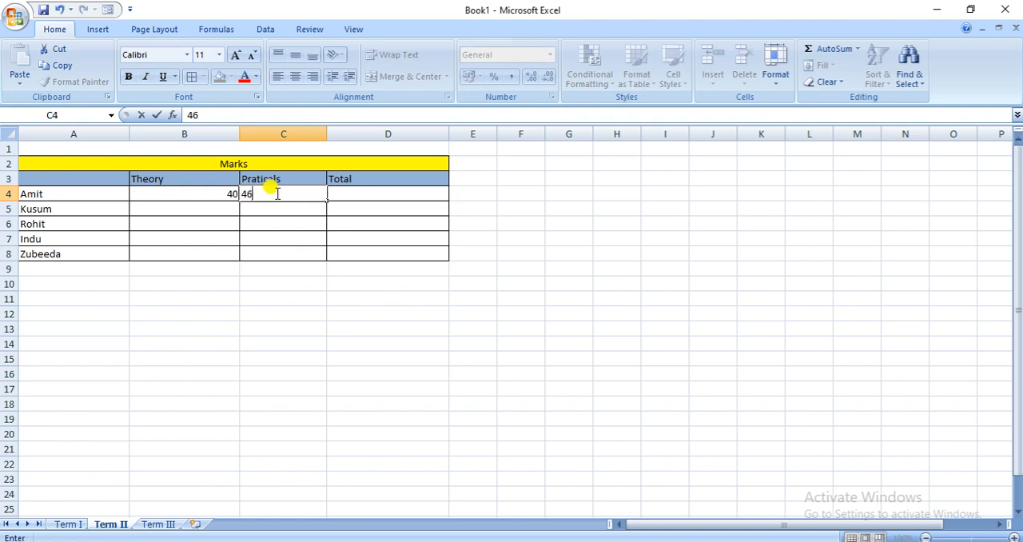
pyautogui.click(231, 205)
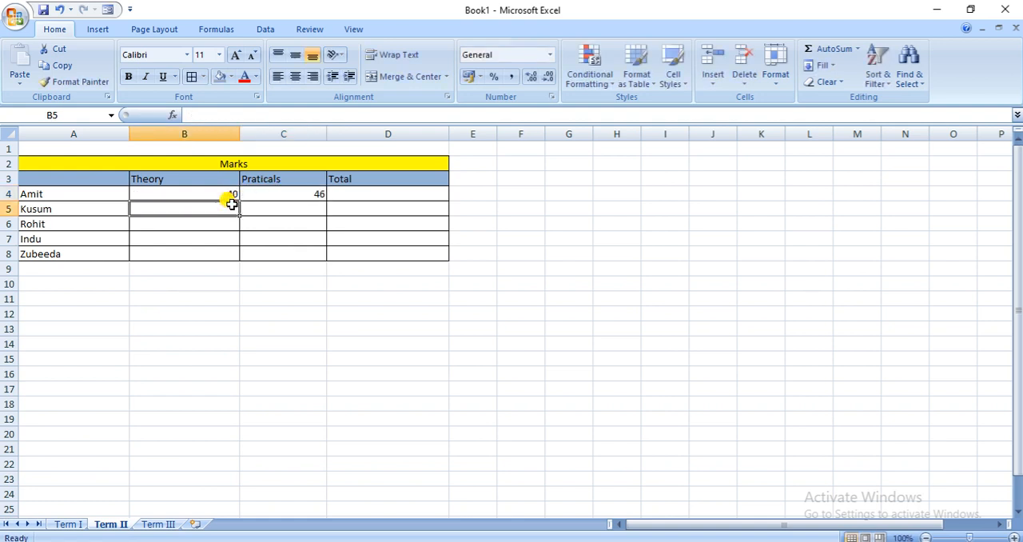
pyautogui.write('42')
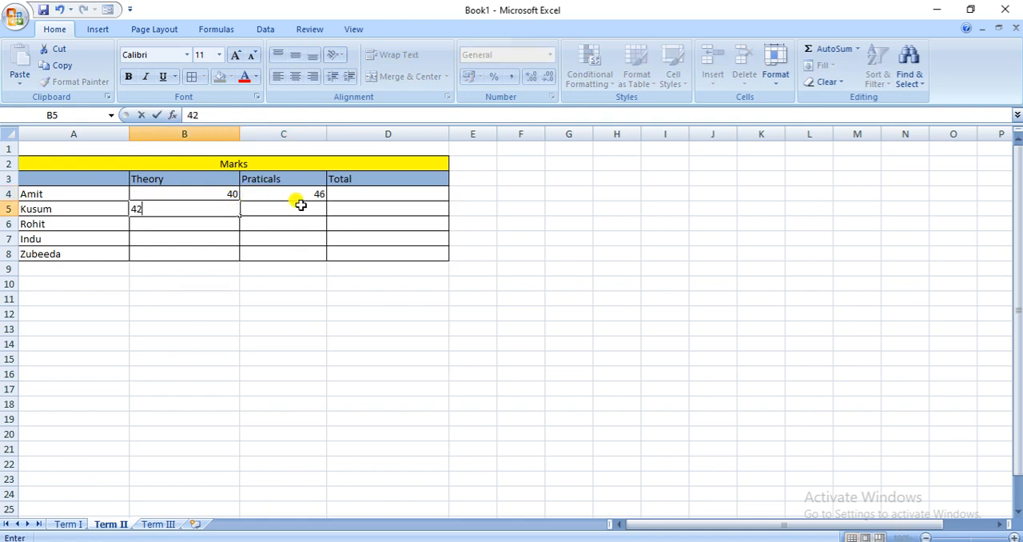
pyautogui.click(296, 203)
pyautogui.write('50')
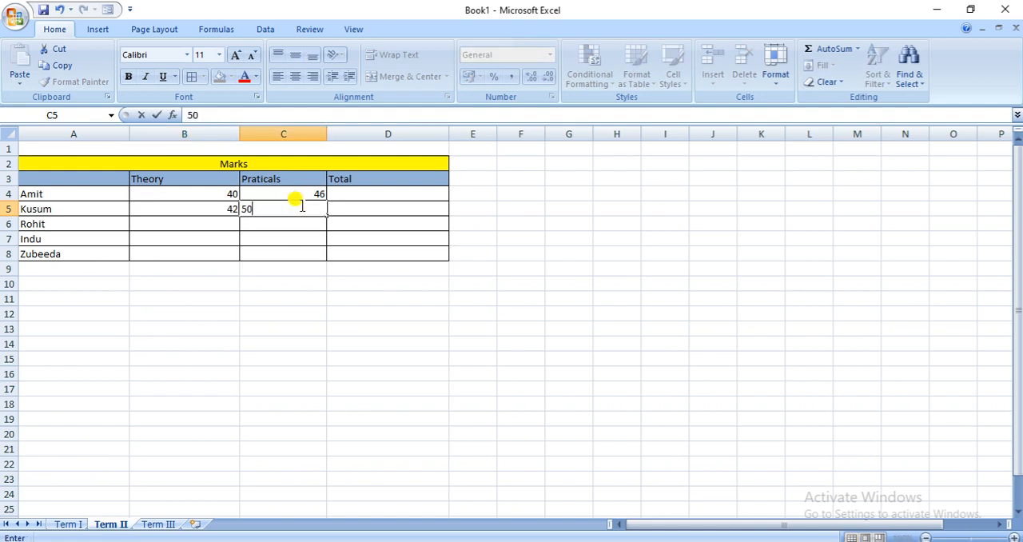
# Enter Term II Theory and Praticals marks of 40 and 45 in row 6, and 50 and 46 in row 7
pyautogui.click(216, 225)
pyautogui.write('40')
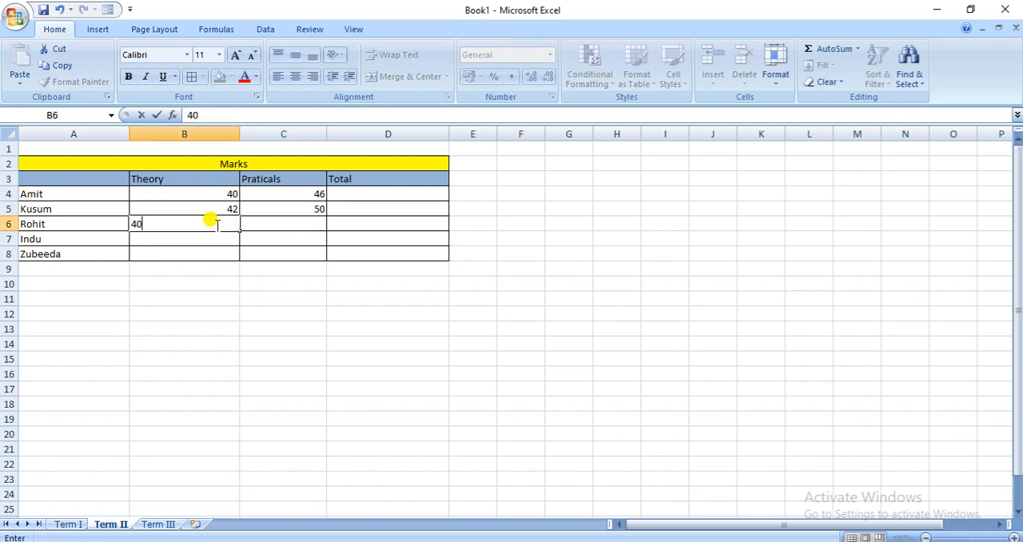
pyautogui.click(271, 226)
pyautogui.write('45')
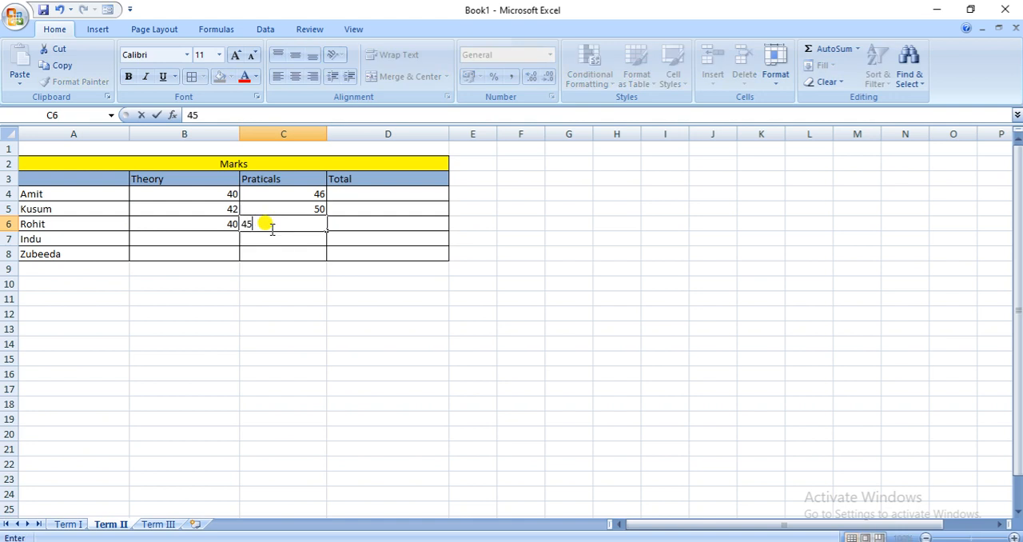
pyautogui.click(222, 236)
pyautogui.write('50')
pyautogui.click(248, 236)
pyautogui.write('46')
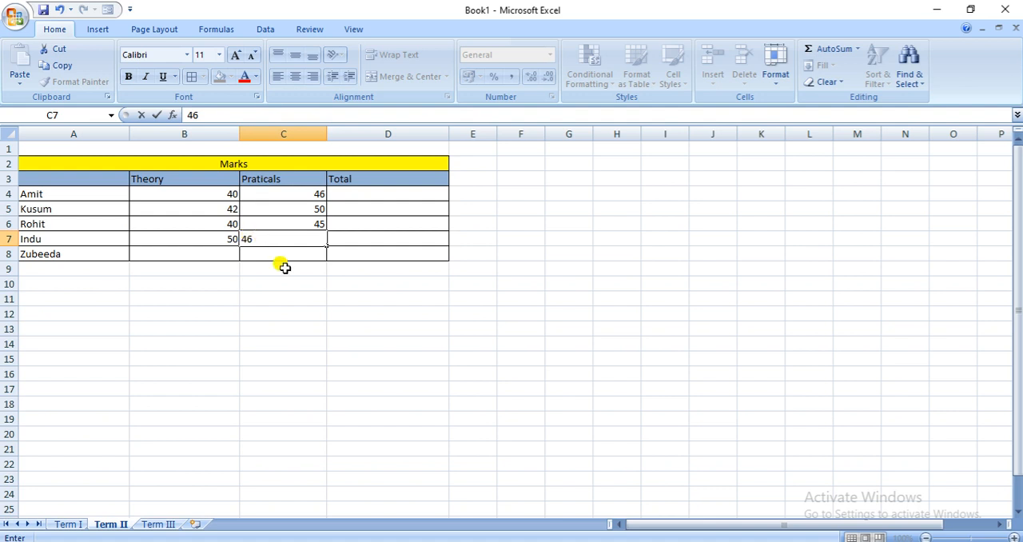
# Enter the last student's Term II marks in row 8: 42 for Theory and 40 for Praticals
pyautogui.click(209, 255)
pyautogui.write('42')
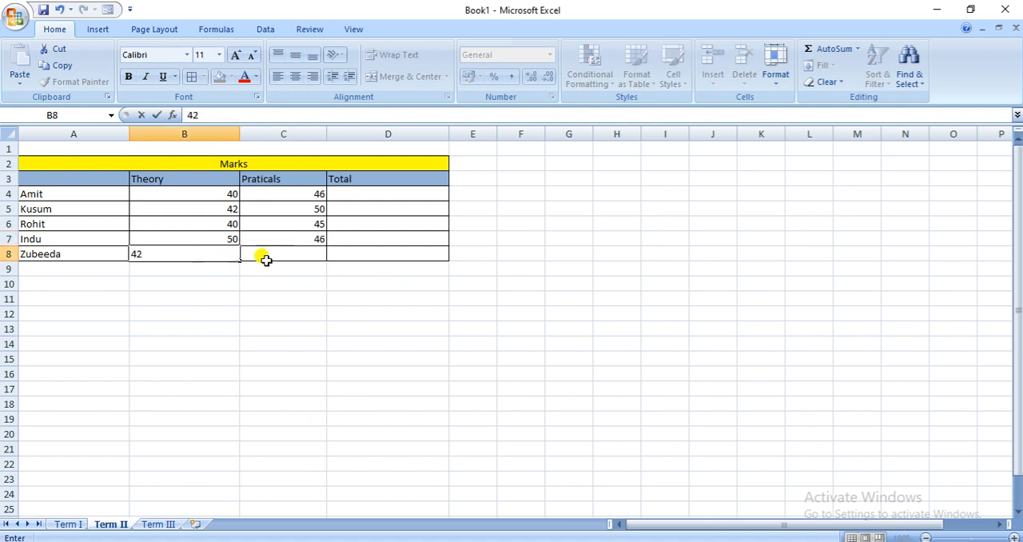
pyautogui.click(294, 257)
pyautogui.write('40')
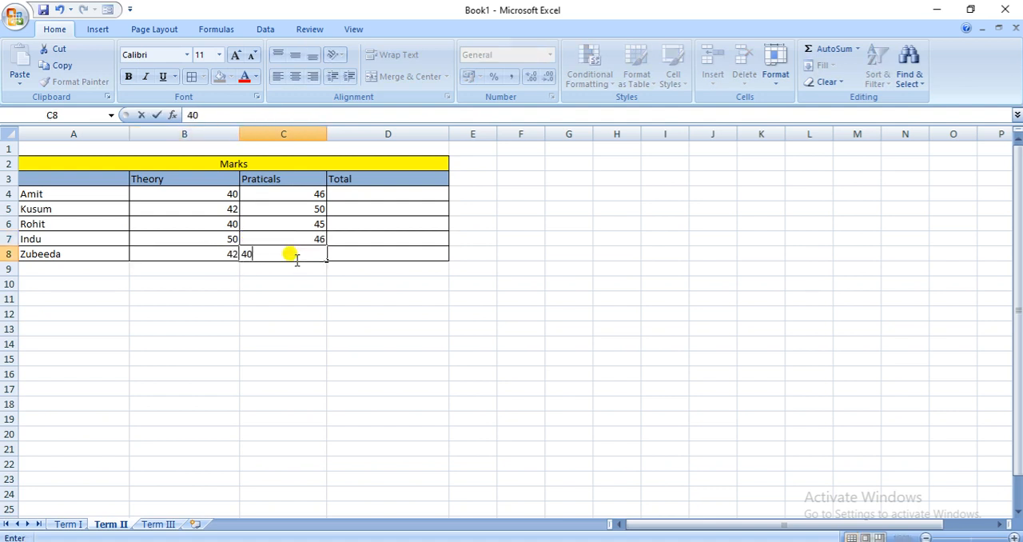
# Total the first student's Term II marks in D4 with the formula =B4+C4
pyautogui.click(348, 195)
pyautogui.write('=')
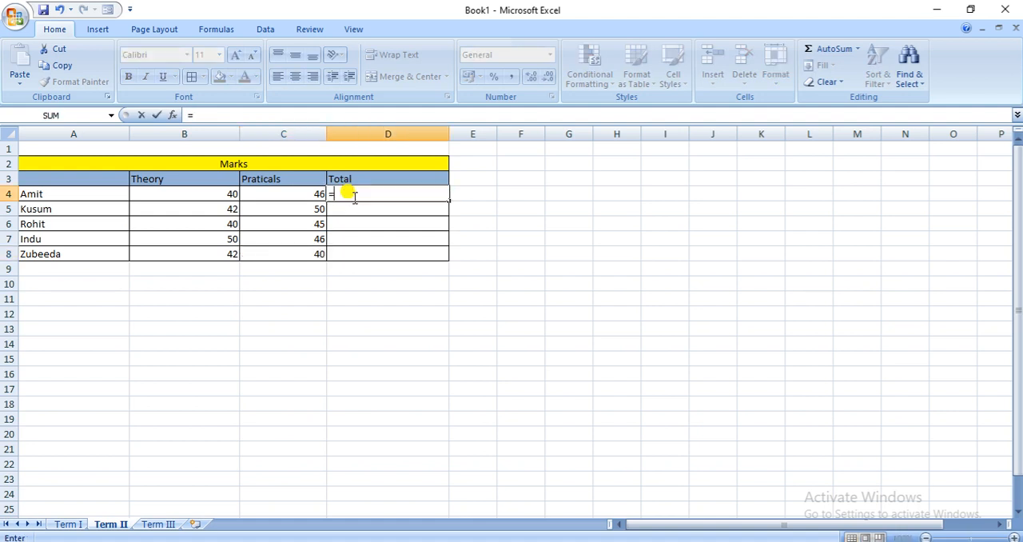
pyautogui.click(231, 192)
pyautogui.write('+')
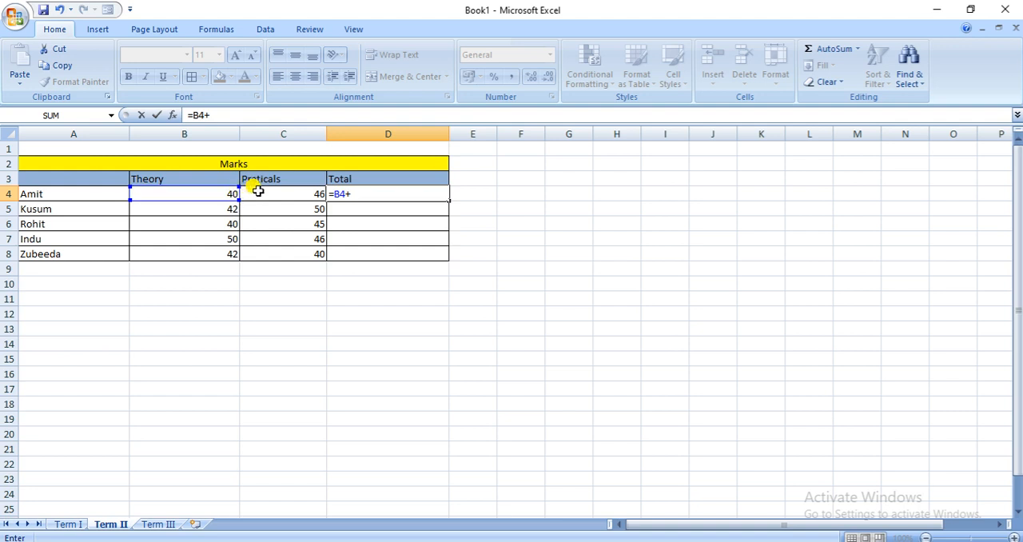
pyautogui.click(258, 192)
pyautogui.press('Return')
# Fill the Term II total formula from D4 down through D8
pyautogui.click(357, 191)
pyautogui.moveTo(447, 202); pyautogui.dragTo(450, 260)
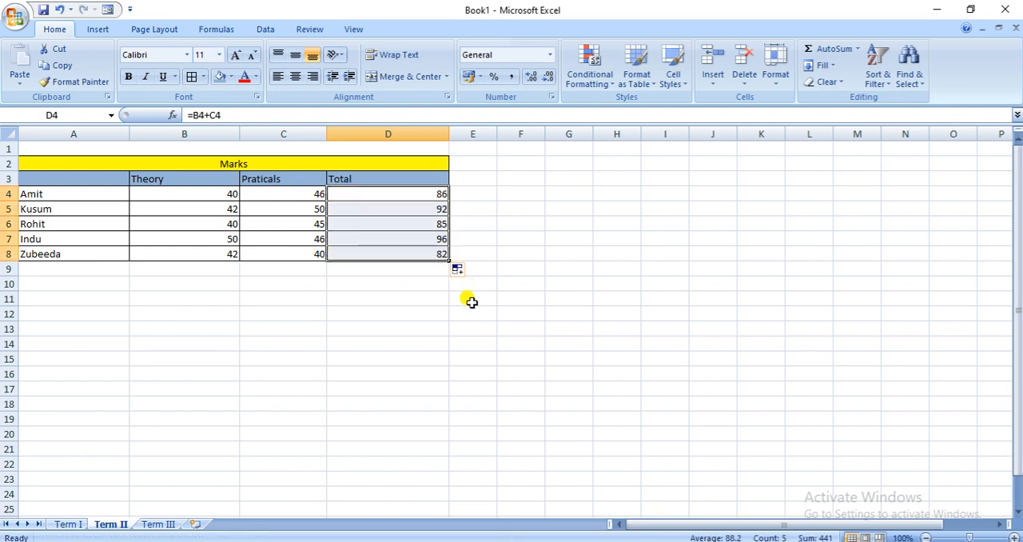
pyautogui.click(390, 323)
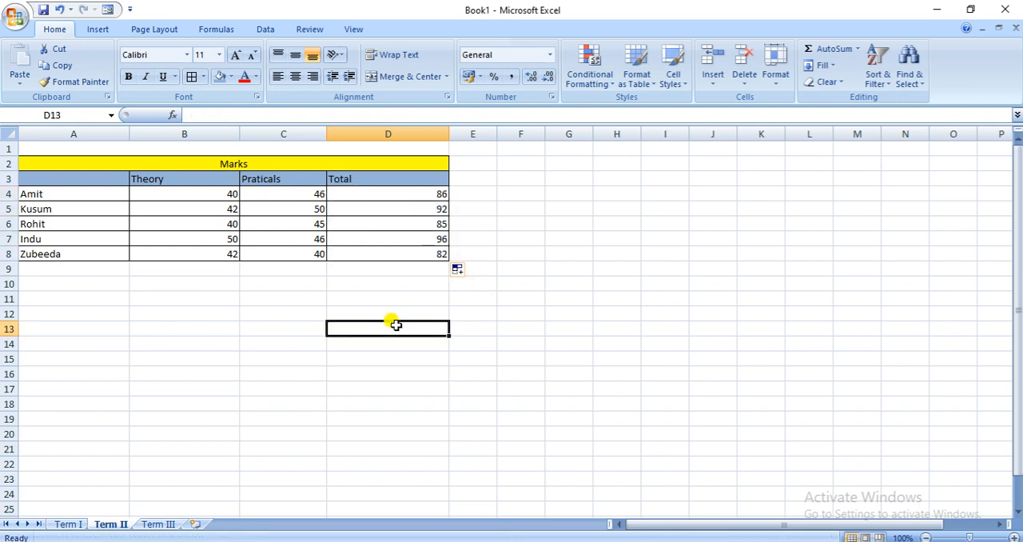
# On the Term III worksheet, enter Theory and Praticals marks of 48 and 46 in row 4, and 45 and 40 in row 5
pyautogui.click(159, 525)
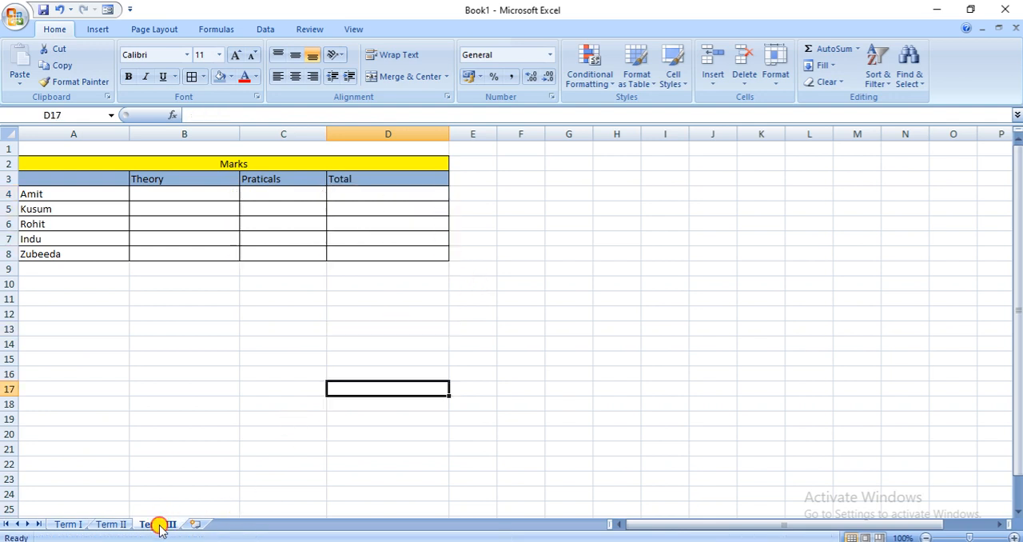
pyautogui.click(159, 197)
pyautogui.write('4')
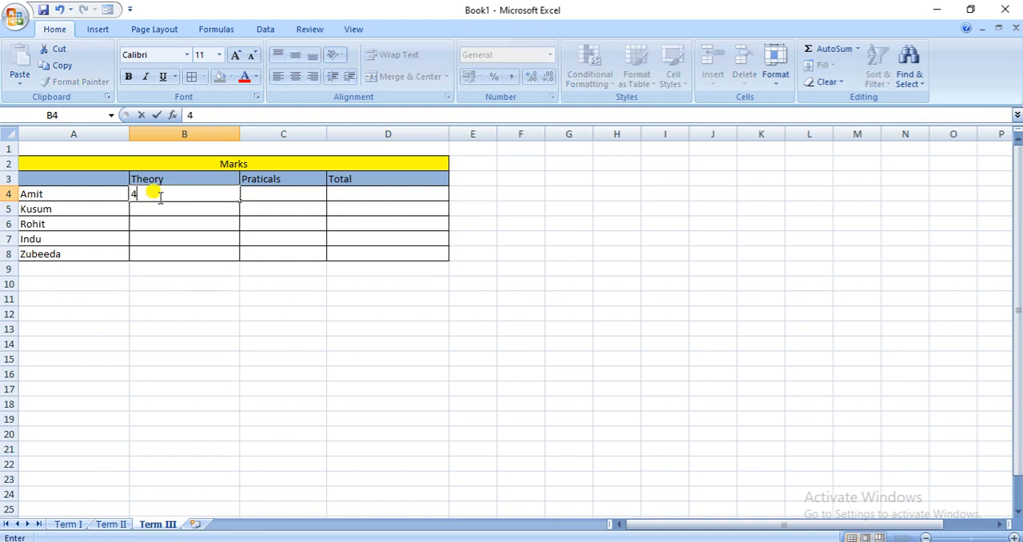
pyautogui.click(267, 196)
pyautogui.write('46')
pyautogui.click(230, 206)
pyautogui.write('45')
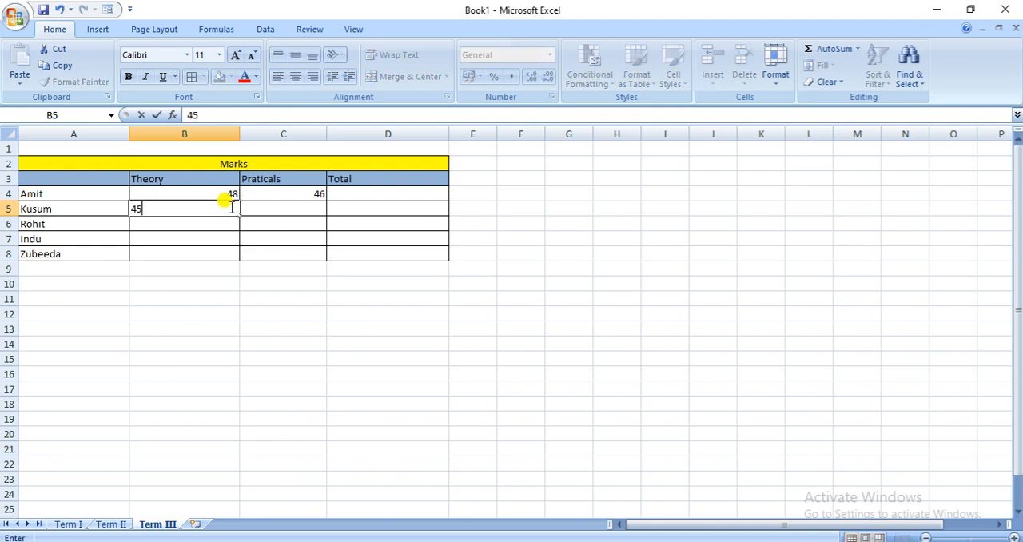
pyautogui.click(319, 207)
pyautogui.write('40')
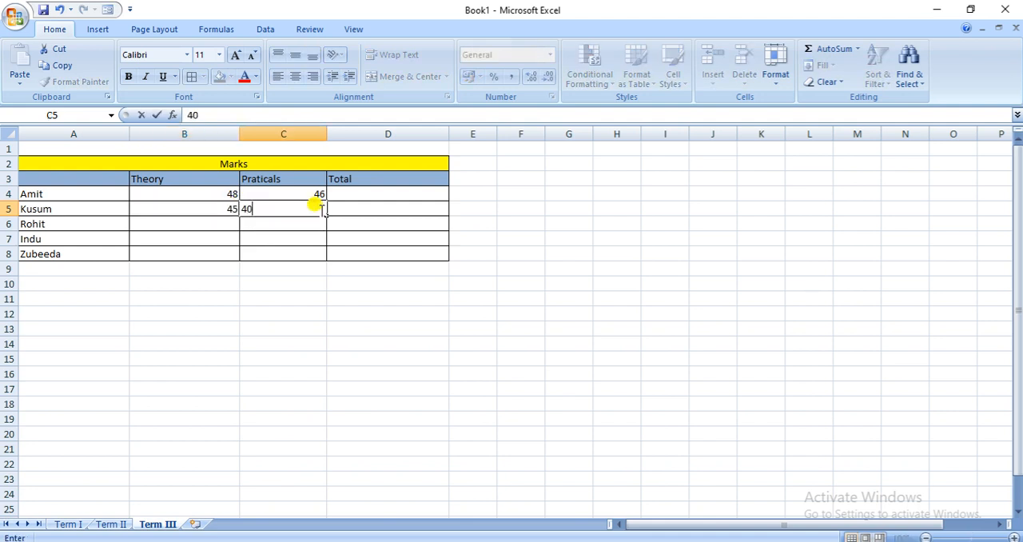
# Enter Term III Theory and Praticals marks of 40 and 43 in row 6, and 42 and 35 in row 7
pyautogui.click(211, 224)
pyautogui.write('40')
pyautogui.click(263, 224)
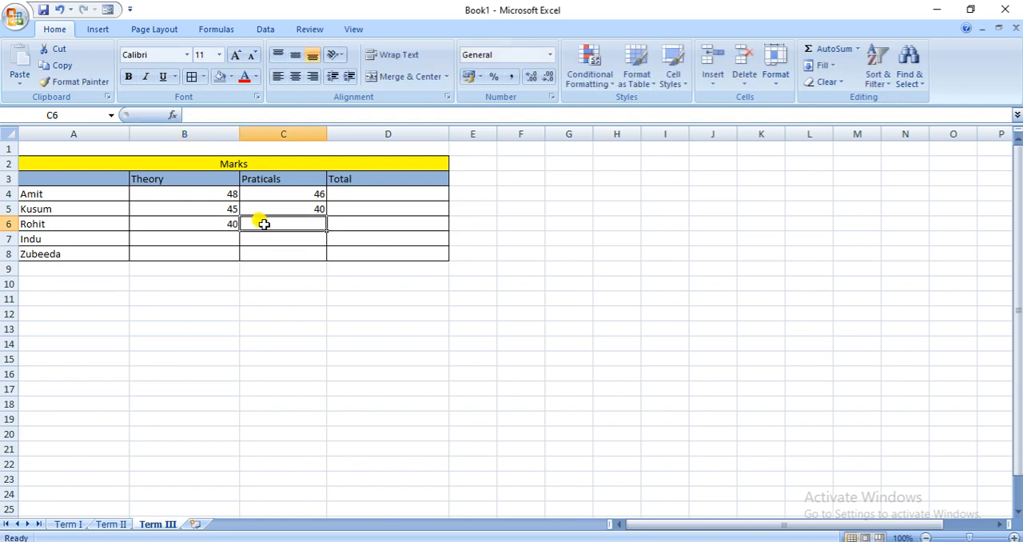
pyautogui.write('43')
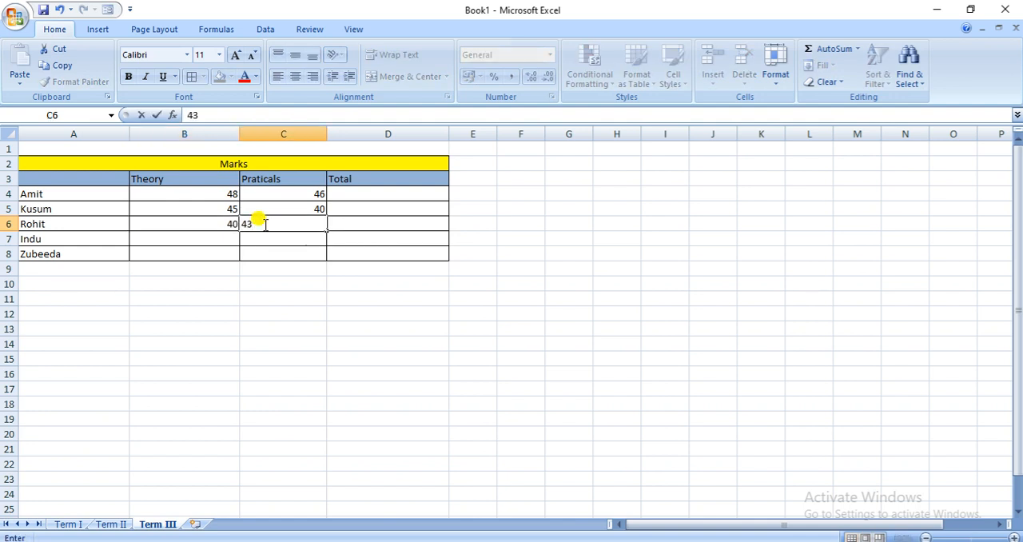
pyautogui.click(200, 238)
pyautogui.write('42')
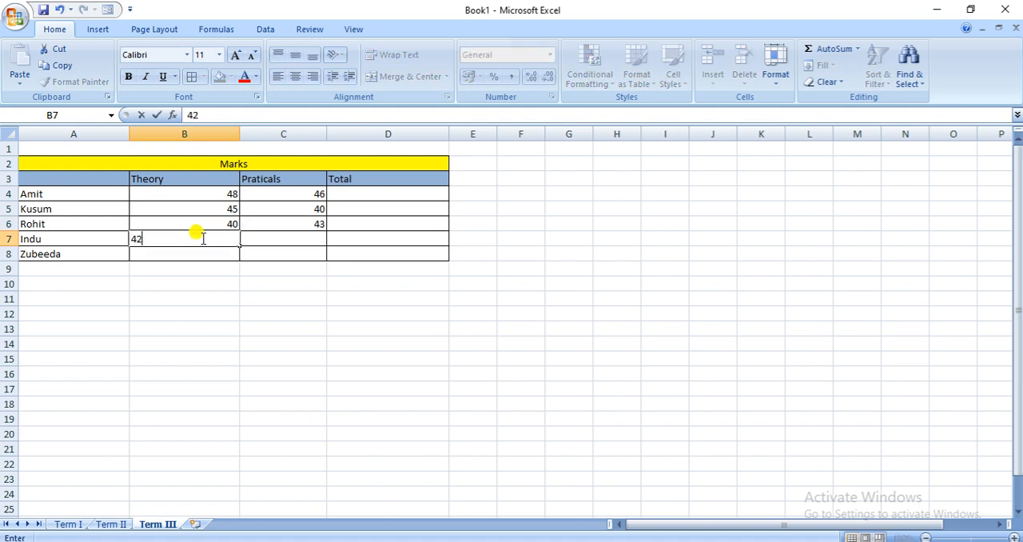
pyautogui.click(253, 235)
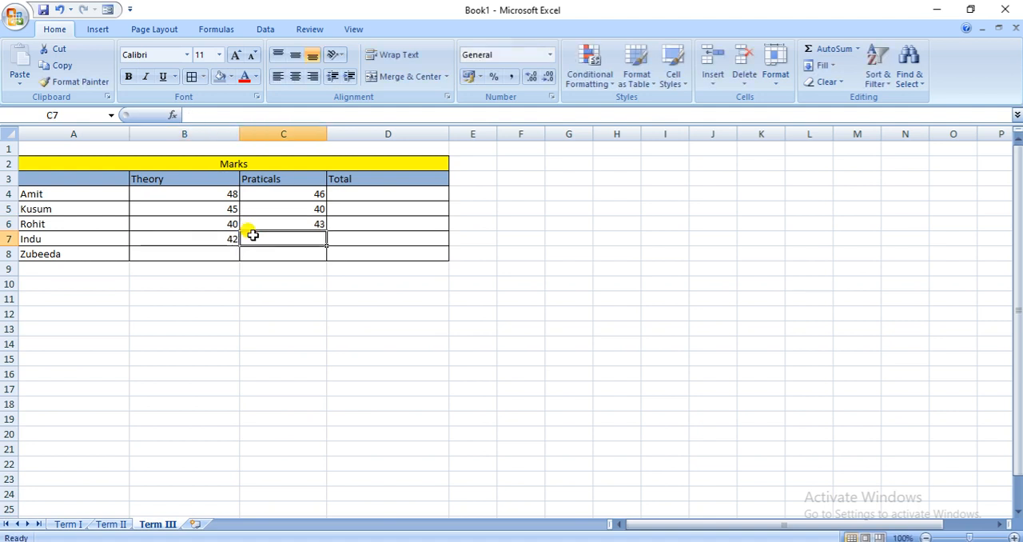
pyautogui.write('35')
# Enter the last student's Term III marks in row 8: 41 for Theory and 39 for Praticals
pyautogui.click(217, 250)
pyautogui.write('41')
pyautogui.click(267, 250)
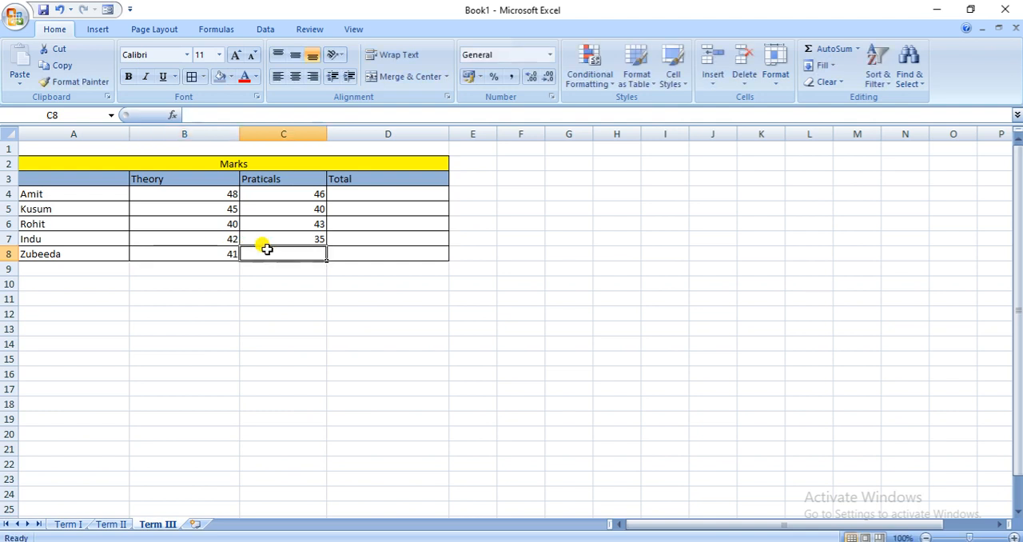
pyautogui.write('39')
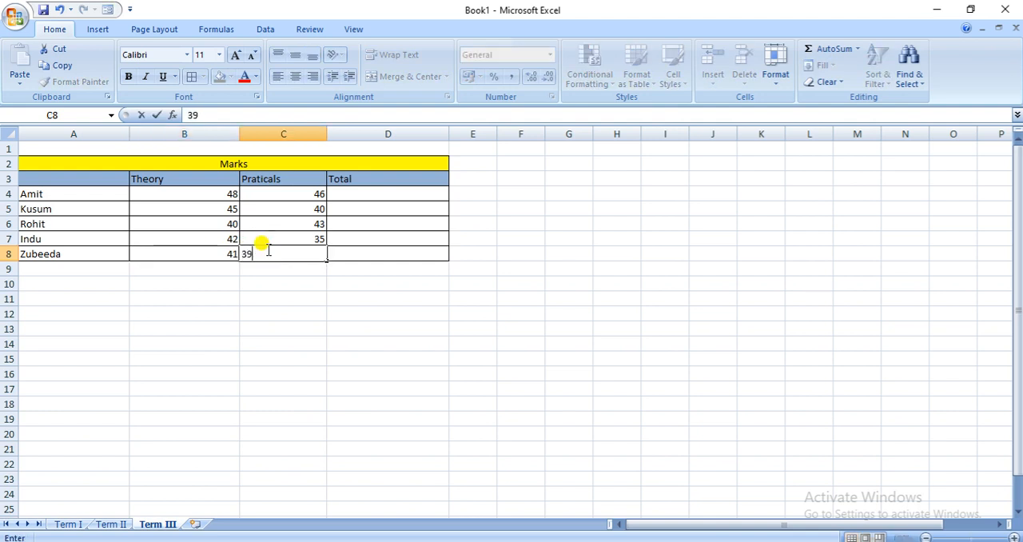
# Total the first student's Term III marks in D4 with the formula =B4+C4
pyautogui.click(365, 192)
pyautogui.write('=')
pyautogui.click(217, 195)
pyautogui.write('+')
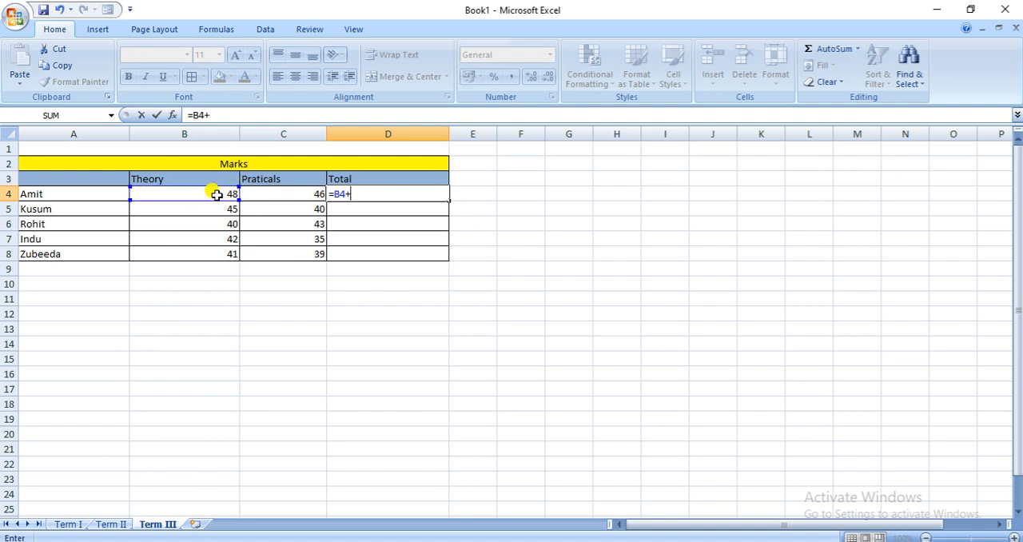
pyautogui.click(251, 195)
pyautogui.press('Return')
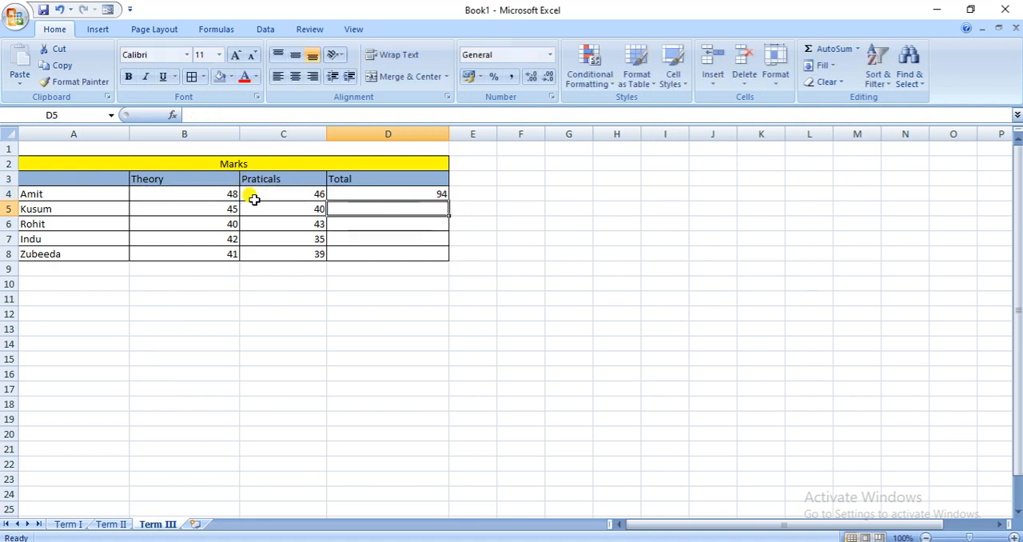
# Fill the Term III total formula from D4 down through D8
pyautogui.click(420, 194)
pyautogui.moveTo(448, 201); pyautogui.dragTo(448, 257)
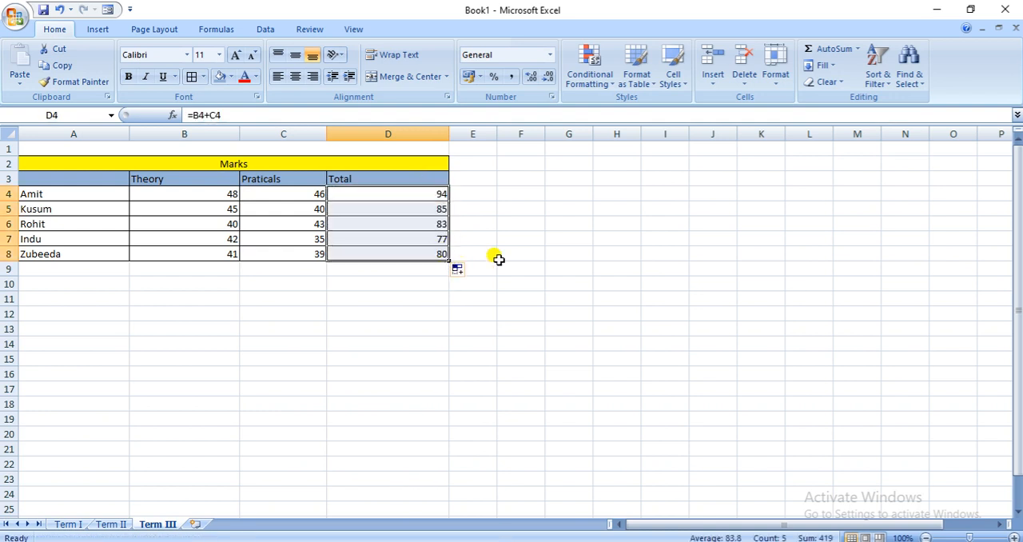
pyautogui.click(457, 315)
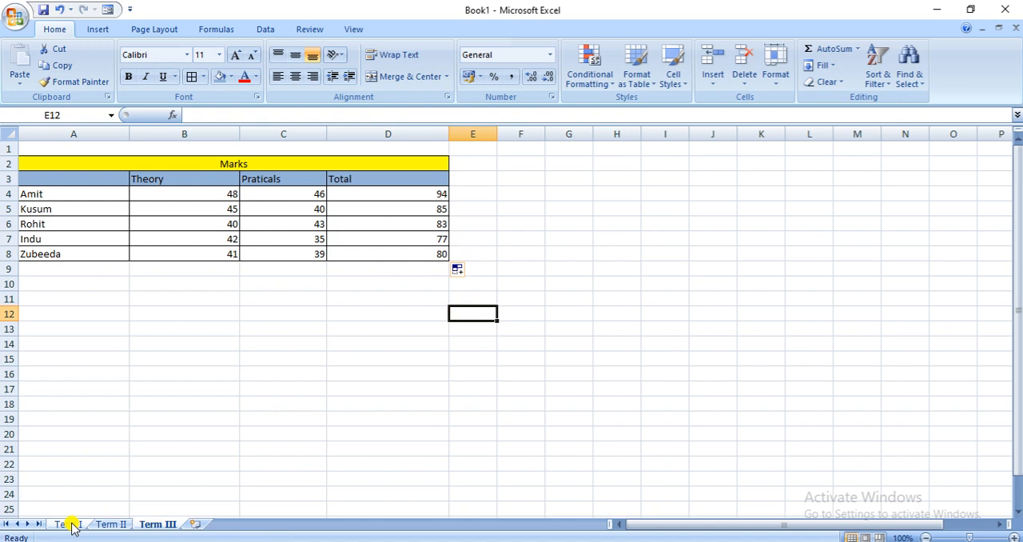
# Add a new worksheet after Term III and name it "Final Result"
pyautogui.click(195, 524)
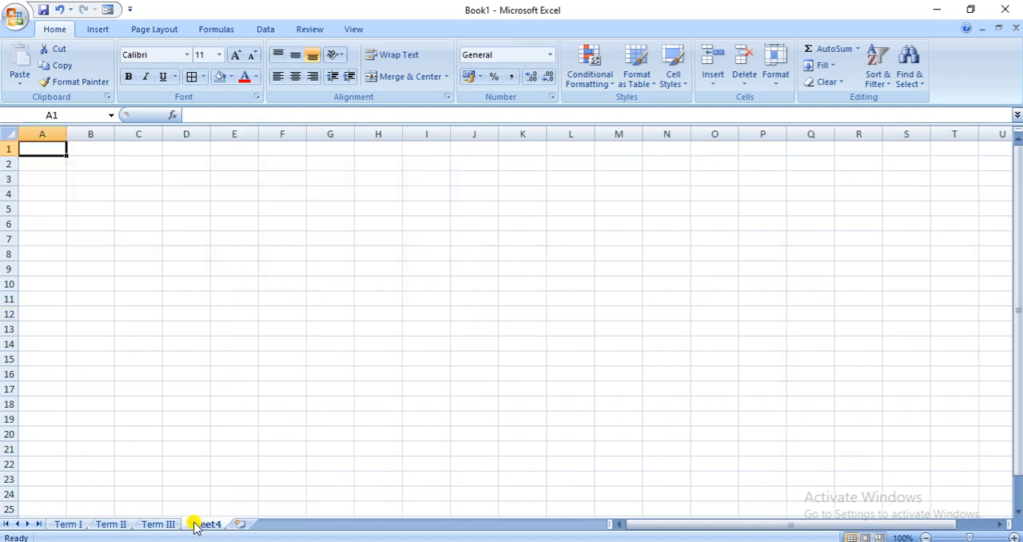
pyautogui.rightClick(195, 525)
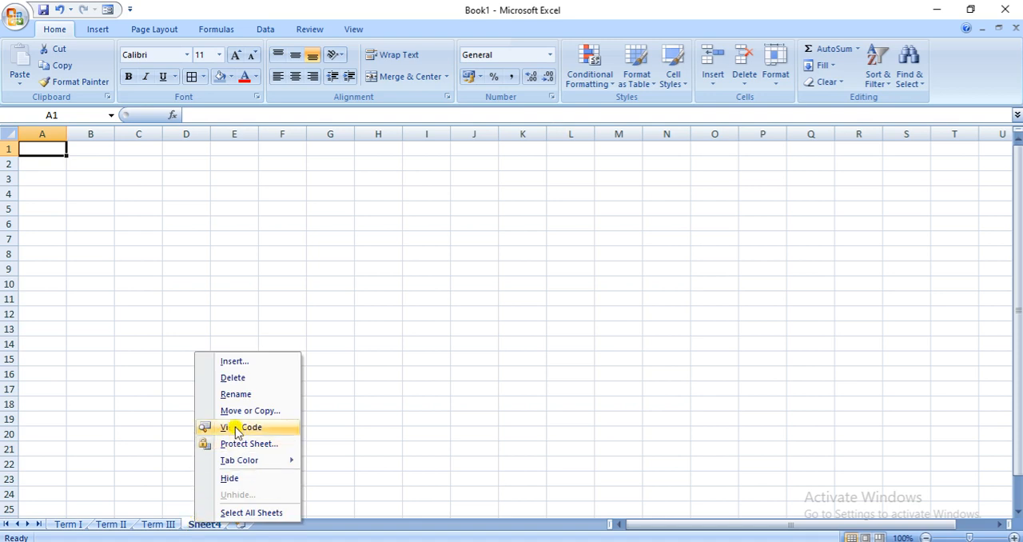
pyautogui.click(222, 395)
pyautogui.write('Fi')
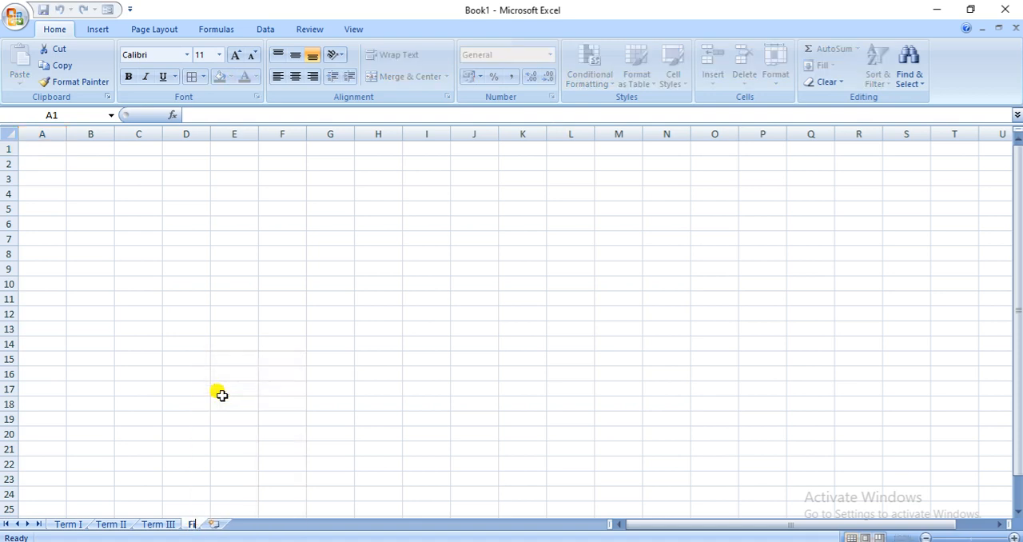
pyautogui.write('nal Result')
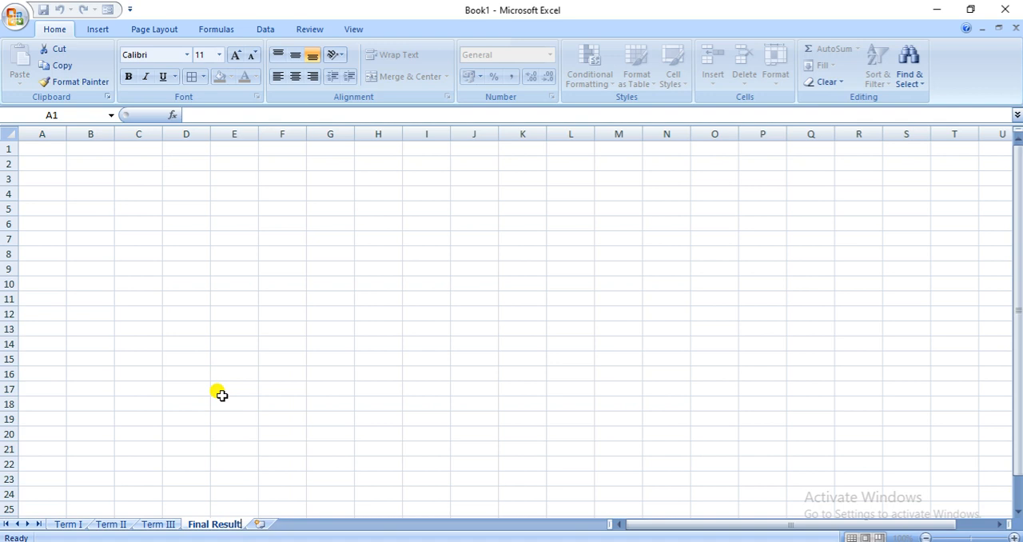
# Enter the title "Final Result" in cell A1 of the Final Result worksheet
pyautogui.moveTo(45, 148); pyautogui.dragTo(287, 160)
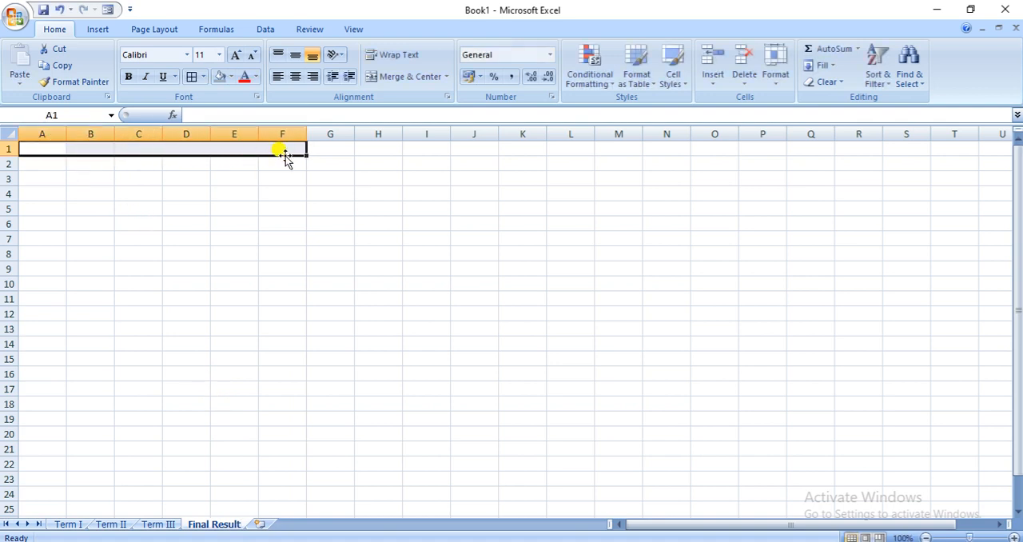
pyautogui.write('Final Result')
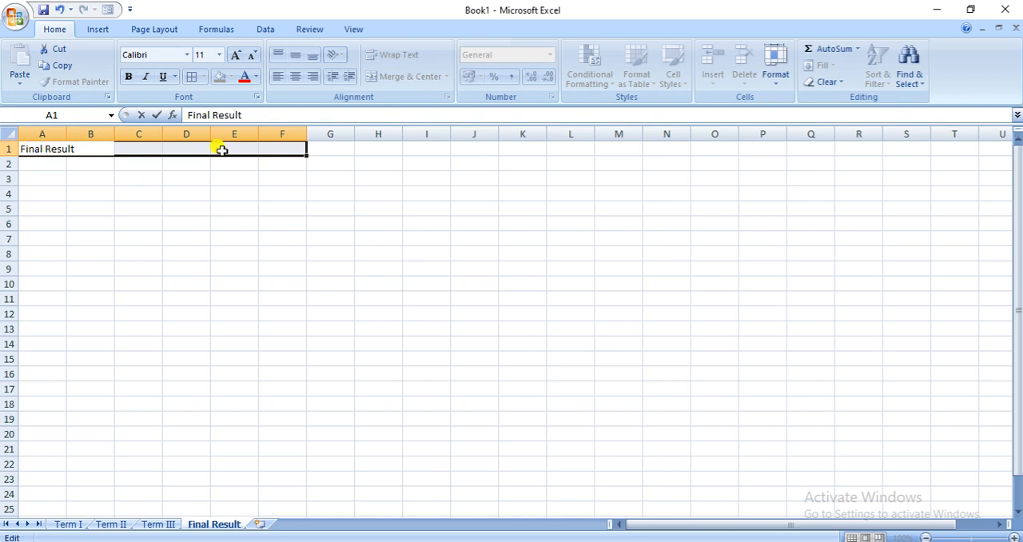
pyautogui.click(190, 148)
# Merge and center the title across A1:D1 and widen columns A through D
pyautogui.moveTo(50, 147); pyautogui.dragTo(183, 146)
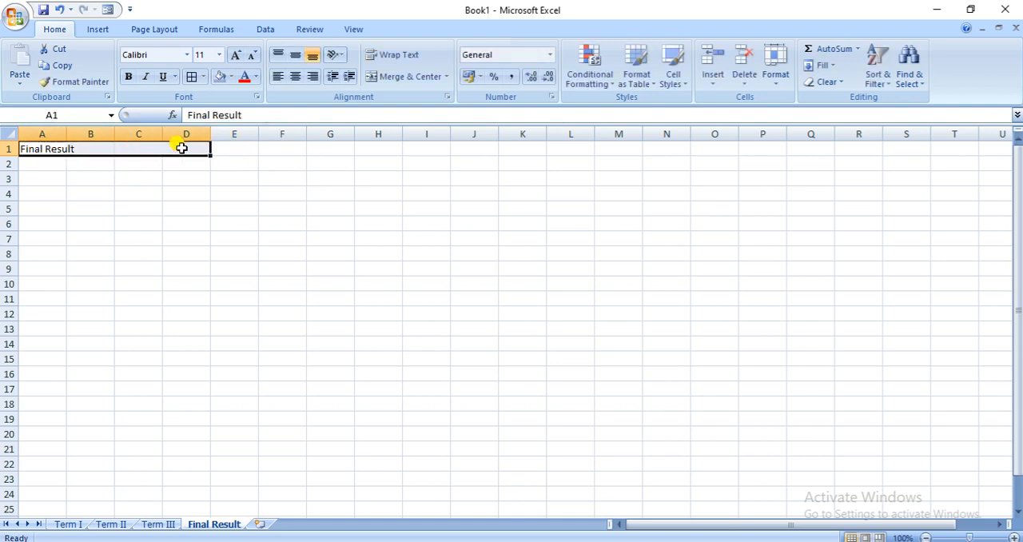
pyautogui.click(392, 76)
pyautogui.moveTo(67, 134); pyautogui.dragTo(338, 134)
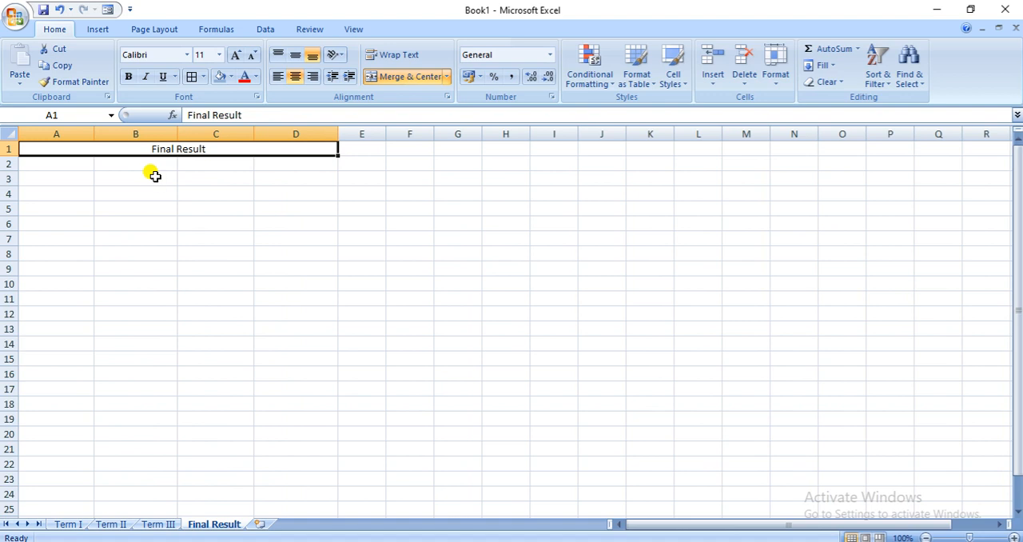
# Start a Consolidate operation at cell A2 of the Final Result sheet using the Sum function
pyautogui.click(69, 166)
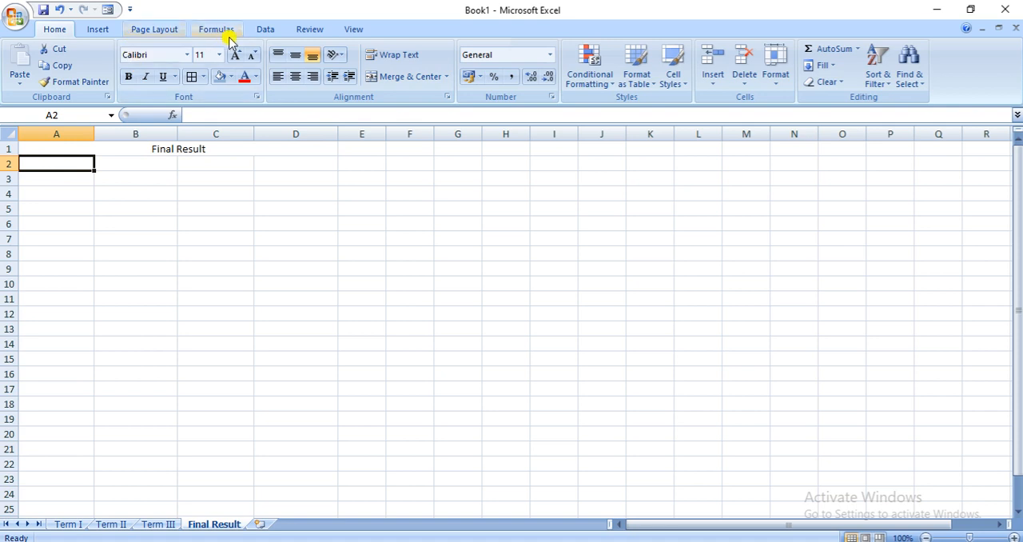
pyautogui.click(266, 32)
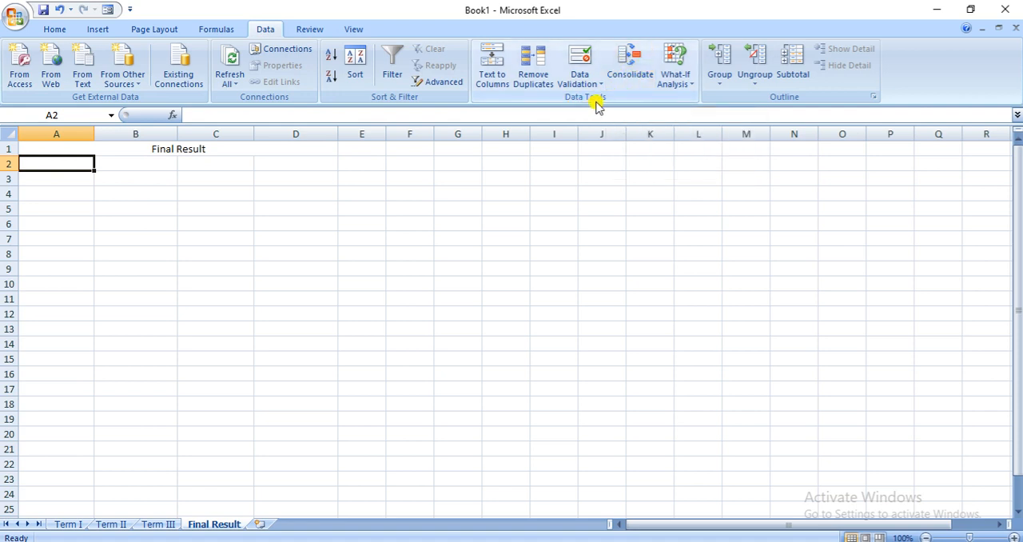
pyautogui.click(628, 80)
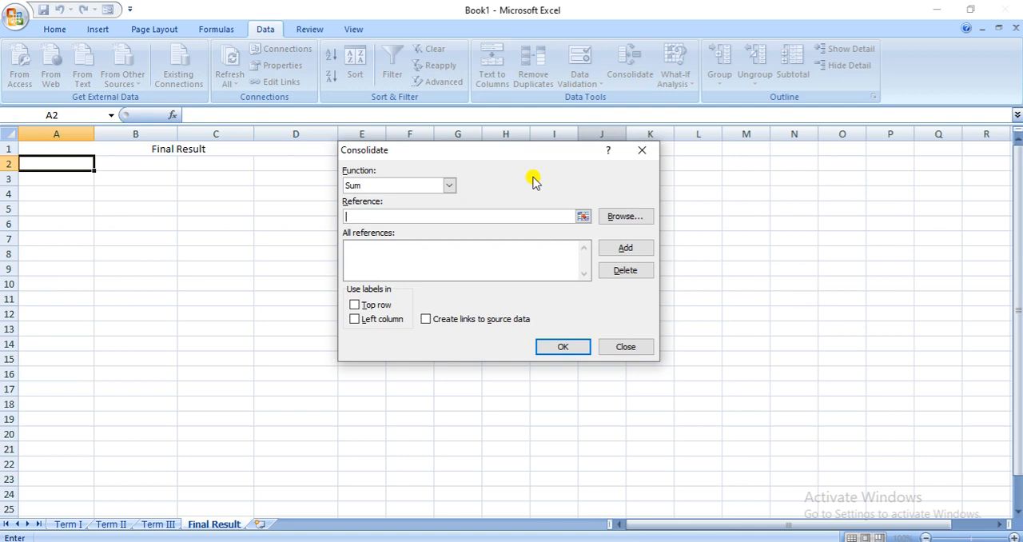
pyautogui.click(450, 186)
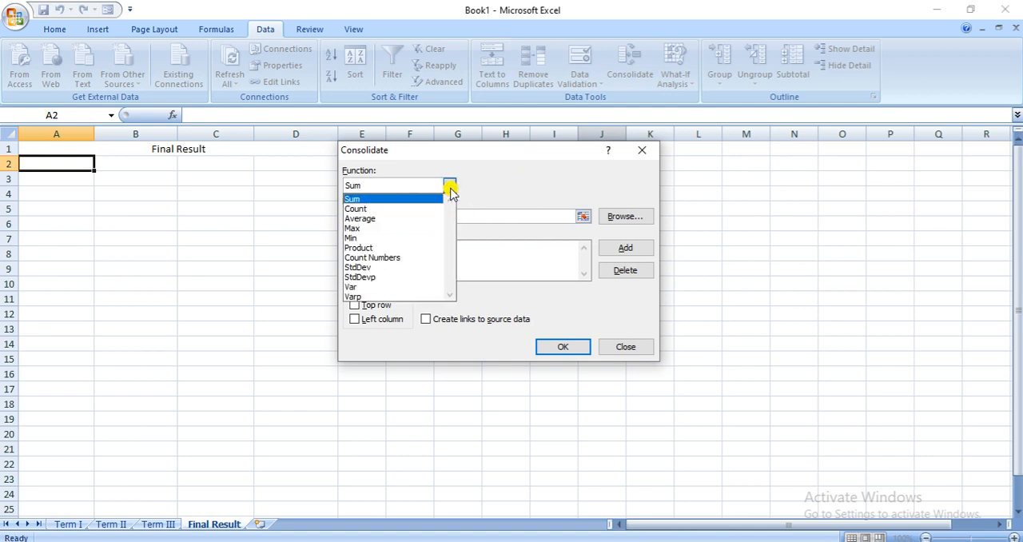
pyautogui.click(356, 200)
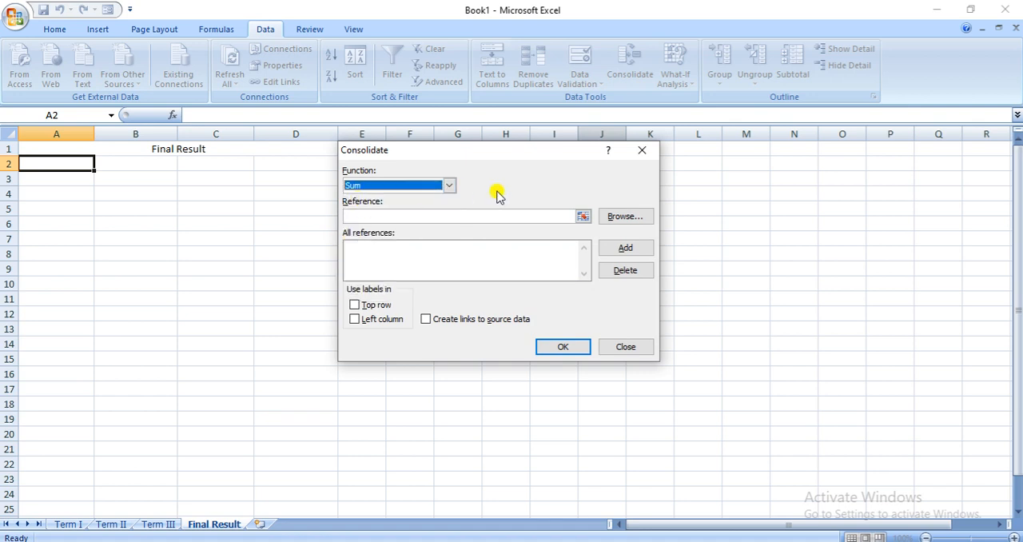
# Add the Term I range A3:D8, including its headers and student names, to the consolidation references
pyautogui.click(582, 217)
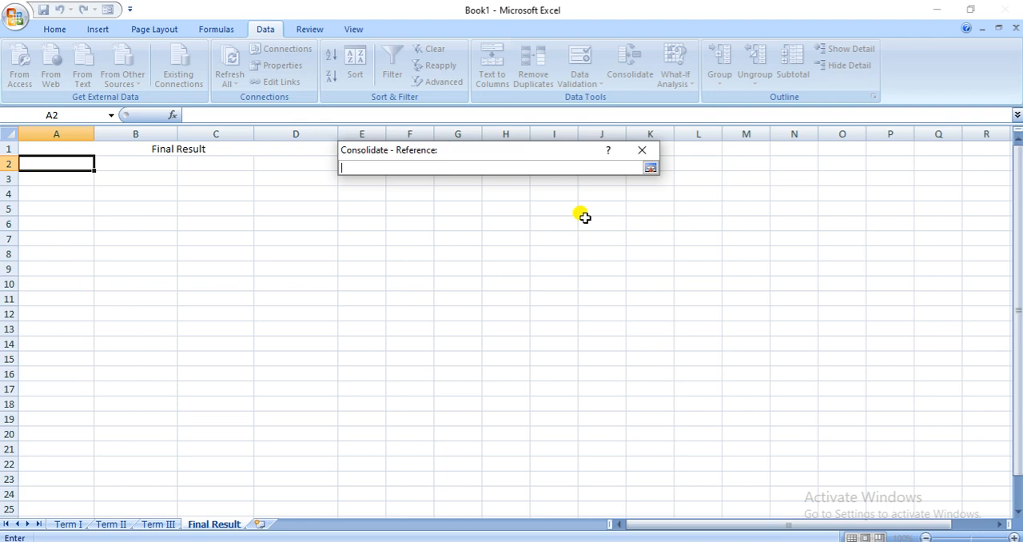
pyautogui.click(69, 524)
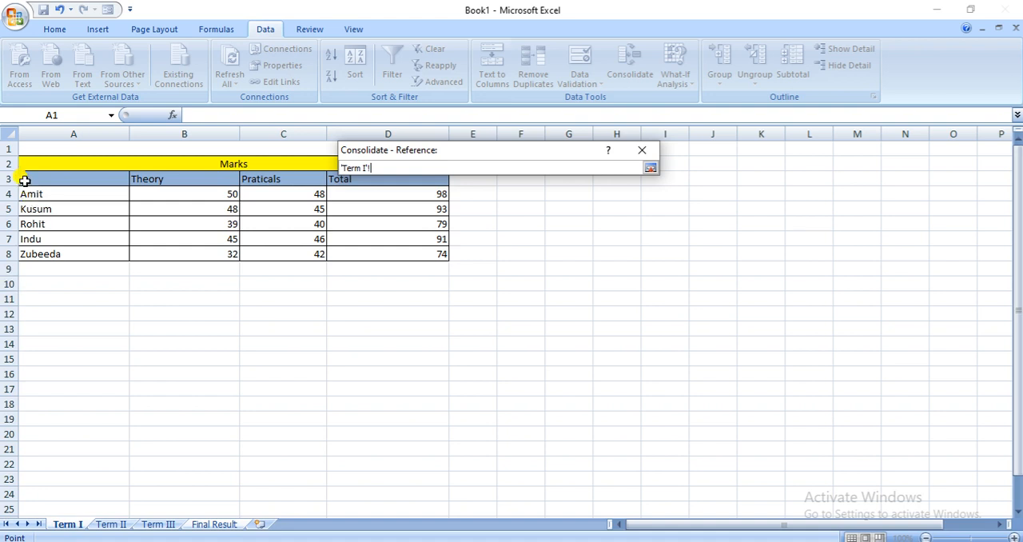
pyautogui.moveTo(25, 180); pyautogui.dragTo(434, 253)
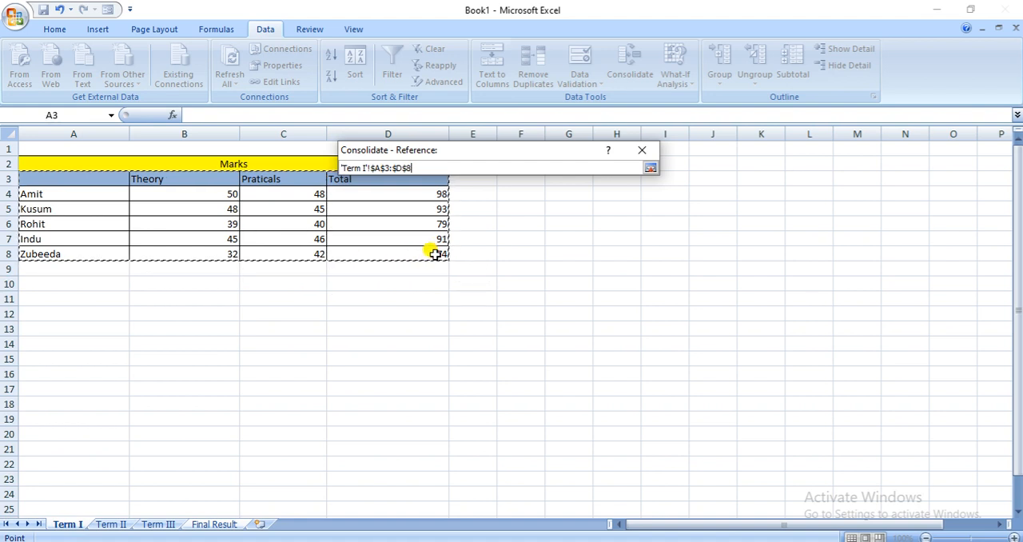
pyautogui.click(651, 171)
pyautogui.click(627, 248)
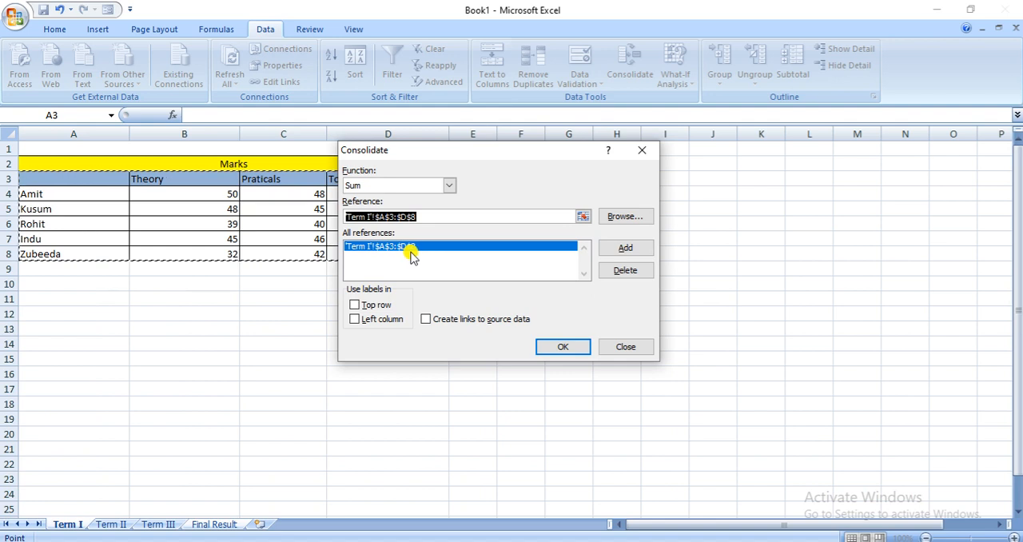
# Add the Term II range A3:D8 to the consolidation references
pyautogui.click(582, 217)
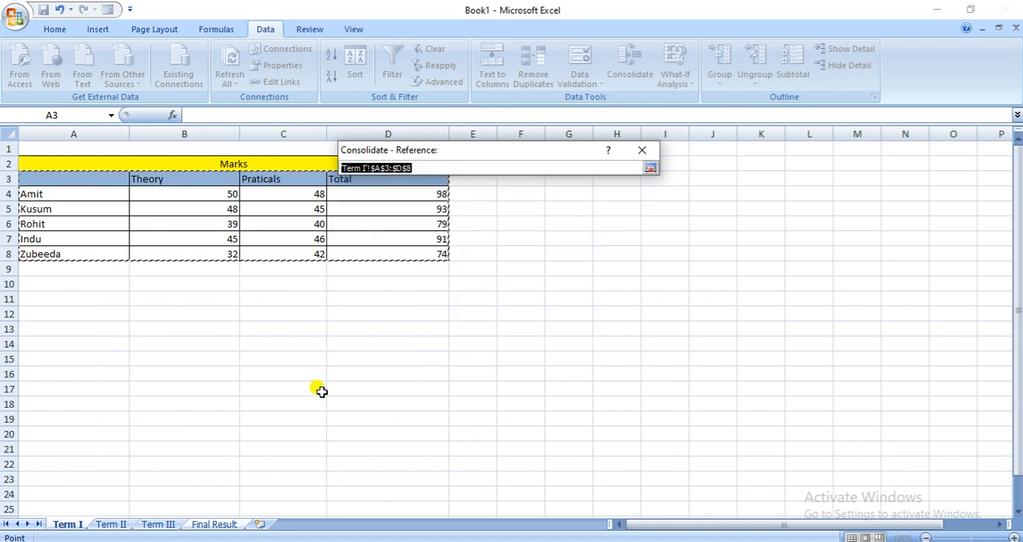
pyautogui.click(113, 526)
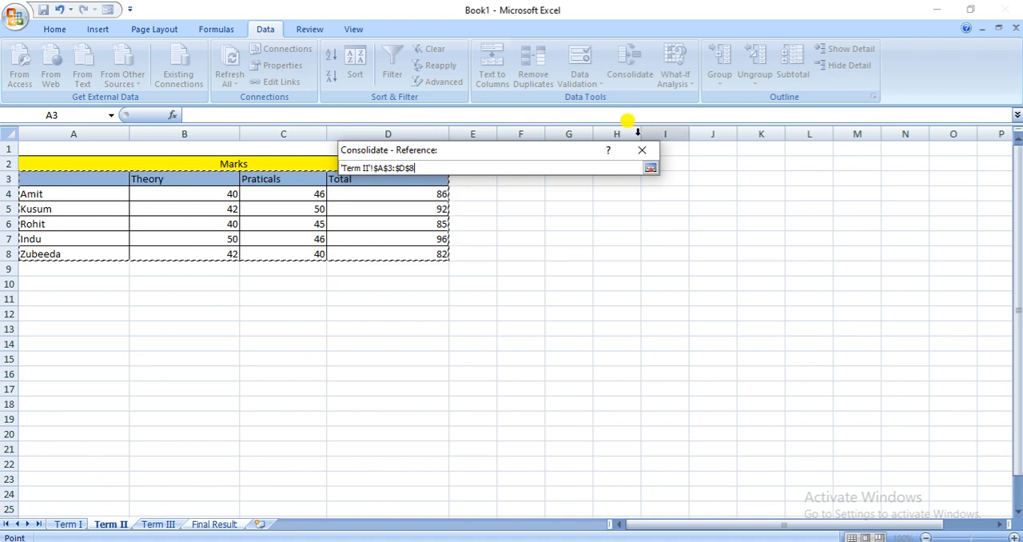
pyautogui.click(647, 170)
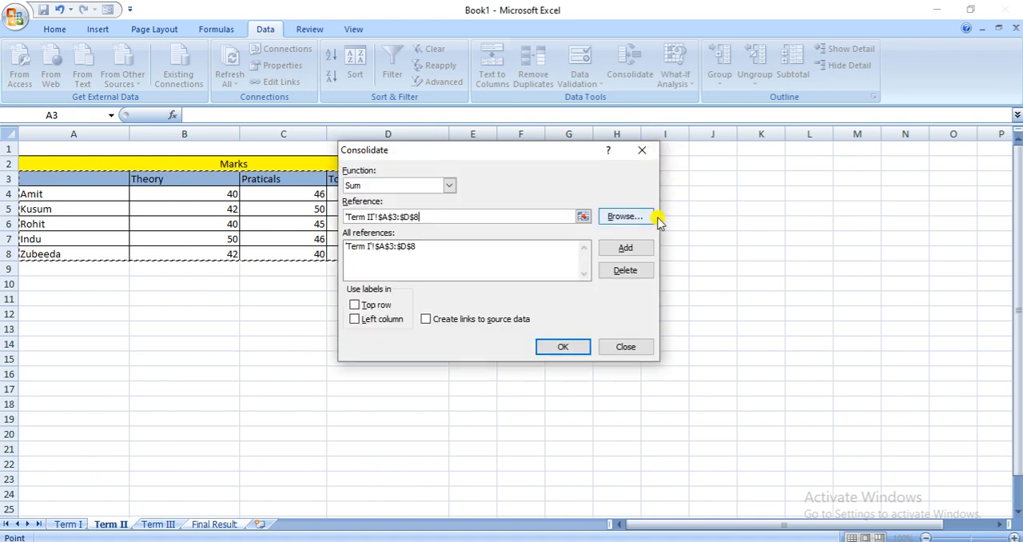
pyautogui.click(621, 249)
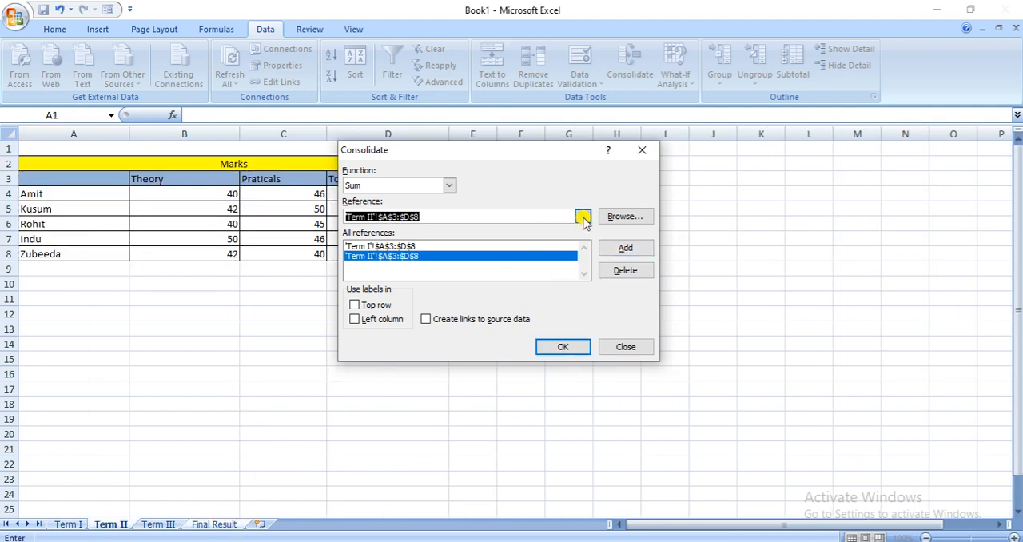
# Add the Term III range A3:D8 to the consolidation references
pyautogui.click(582, 216)
pyautogui.click(168, 525)
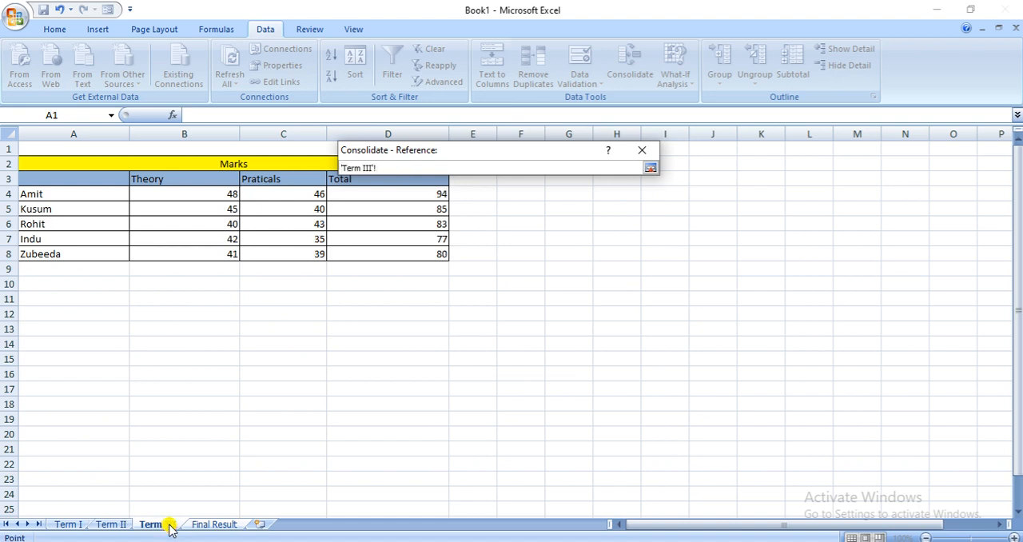
pyautogui.moveTo(25, 179); pyautogui.dragTo(365, 254)
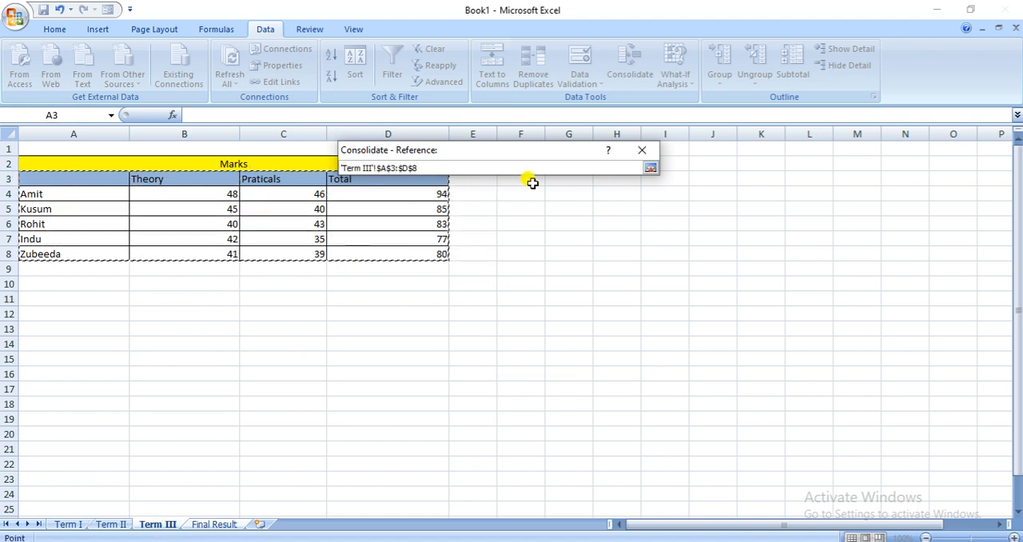
pyautogui.click(652, 168)
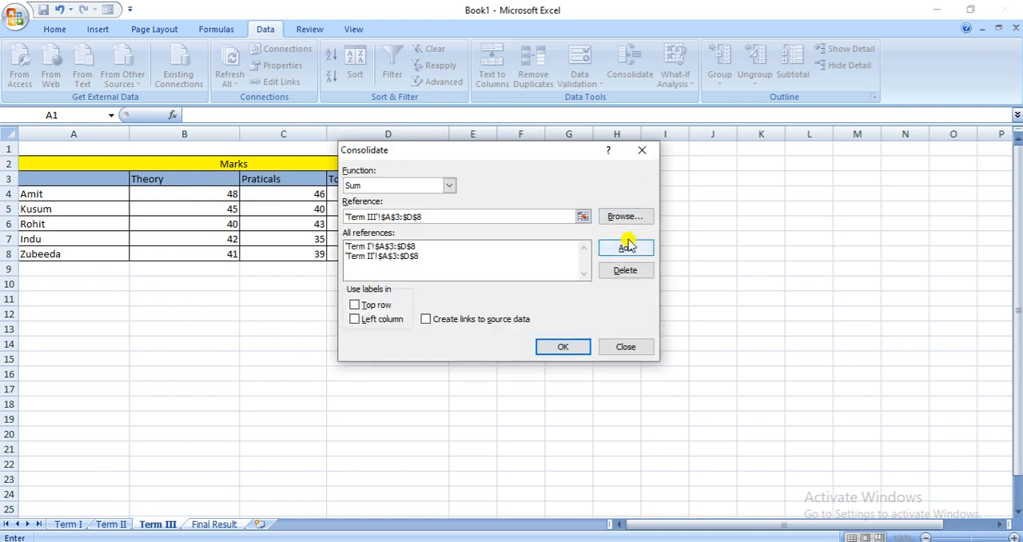
pyautogui.click(626, 250)
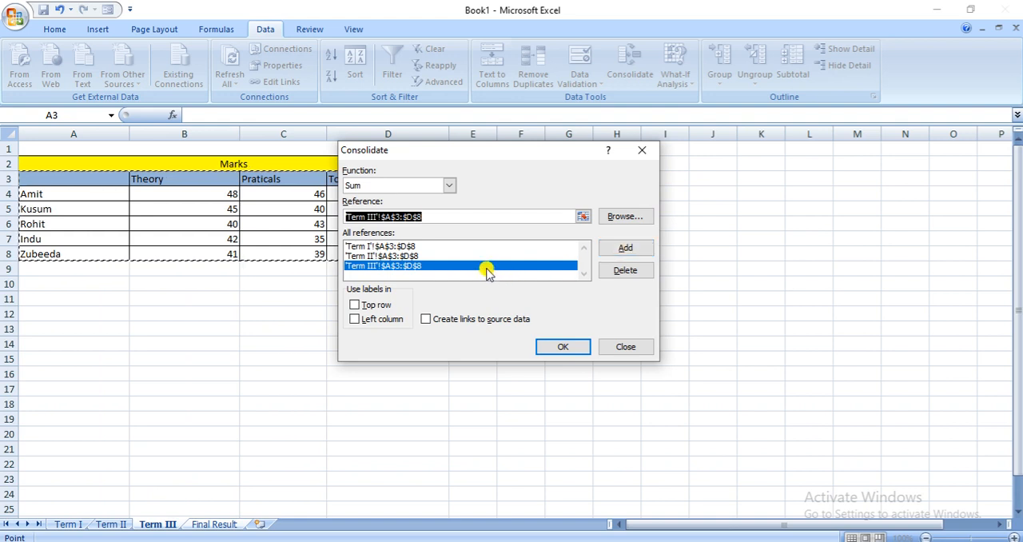
# Use labels from the top row and left column, run the consolidation, and deselect the consolidated table
pyautogui.click(355, 305)
pyautogui.click(356, 320)
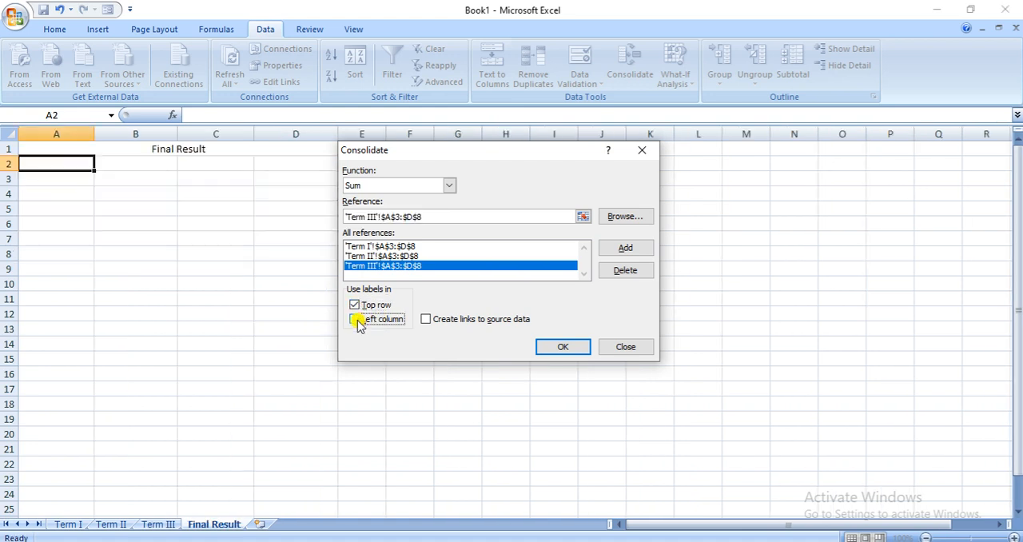
pyautogui.click(564, 348)
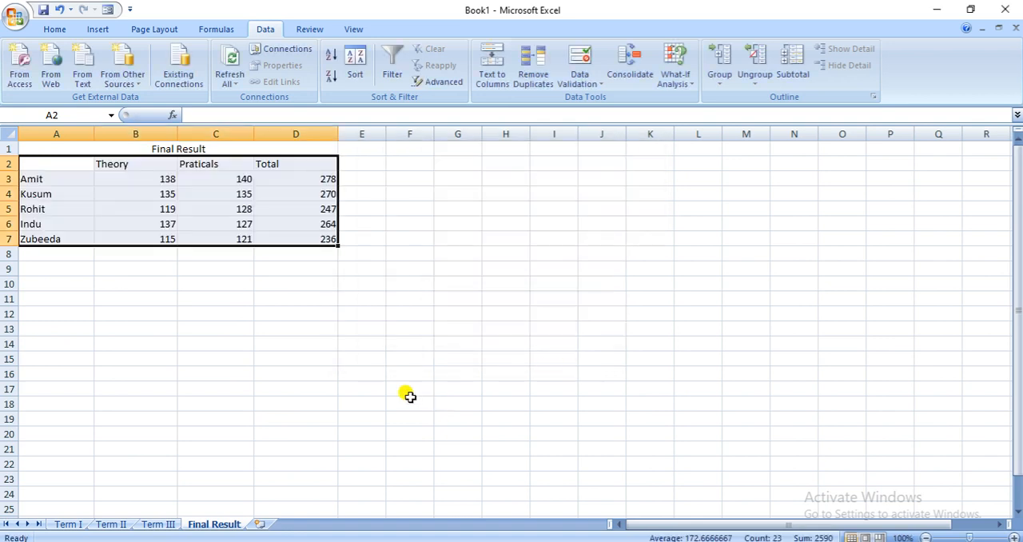
pyautogui.click(257, 344)
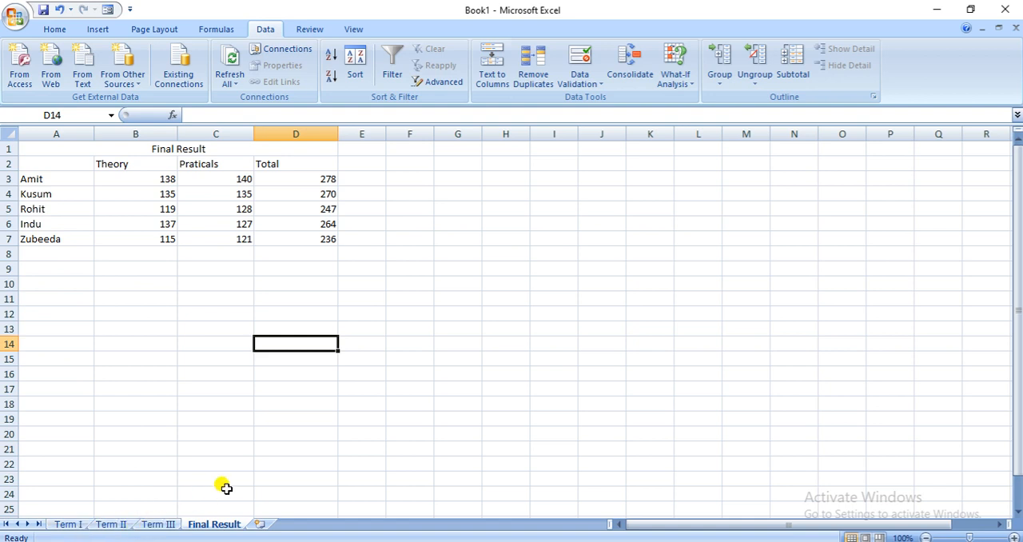
pyautogui.click(335, 436)
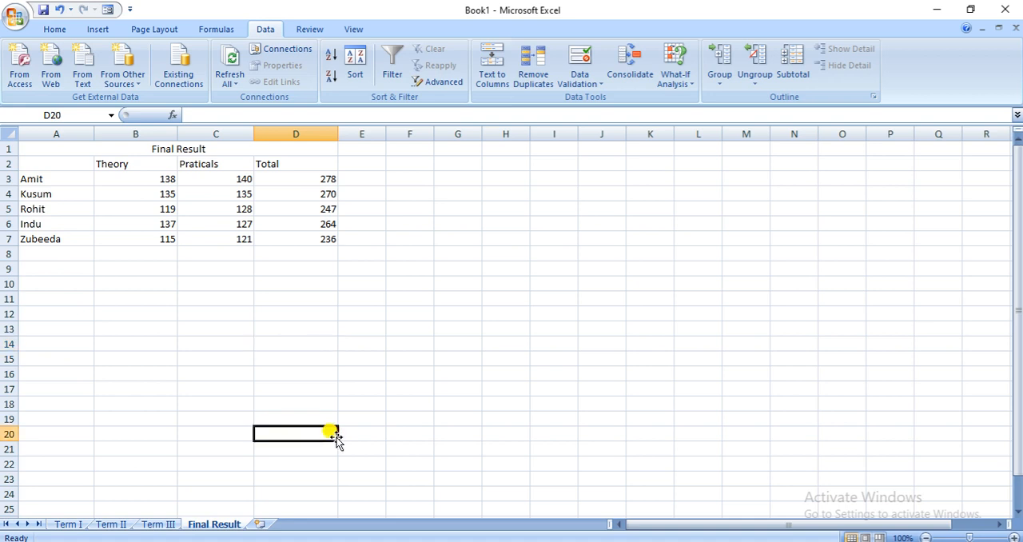